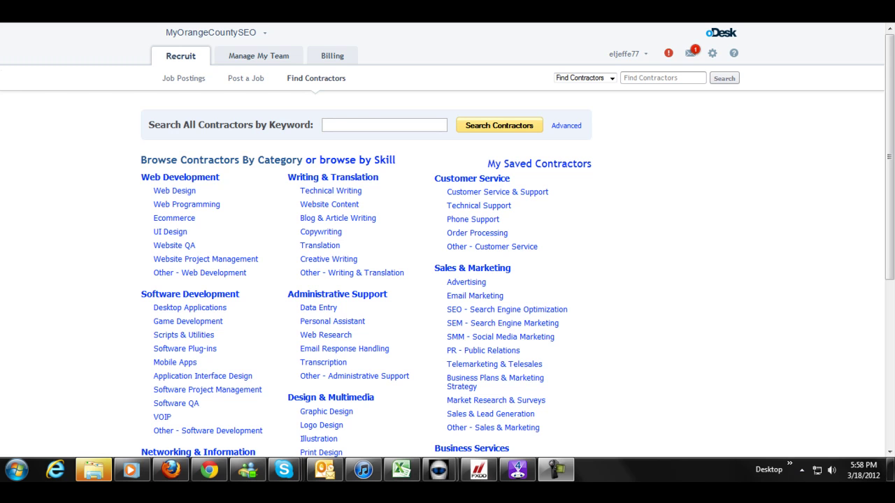
Step: Review the billing history and saved payment methods, then go back to Job Postings
left_click(326, 56)
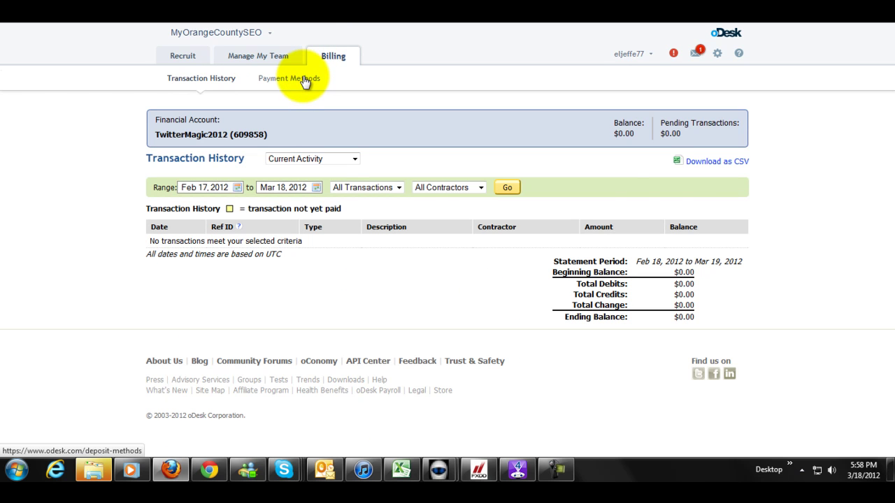
left_click(305, 81)
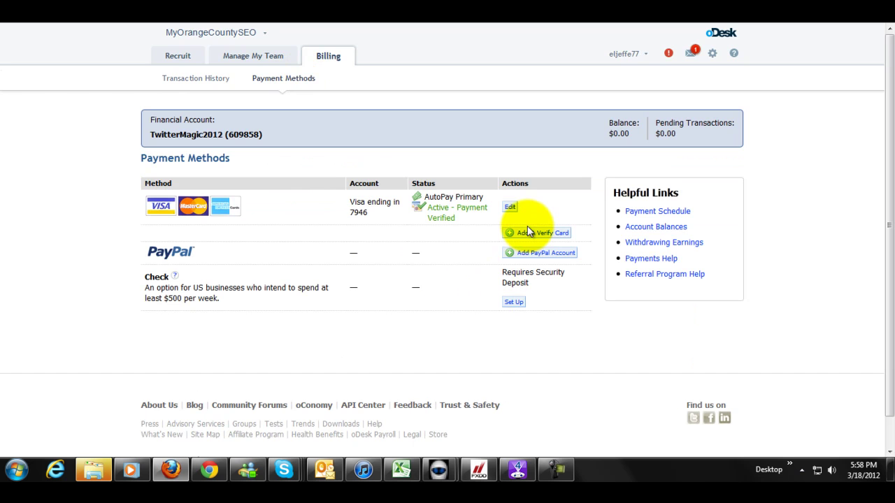
left_click(193, 66)
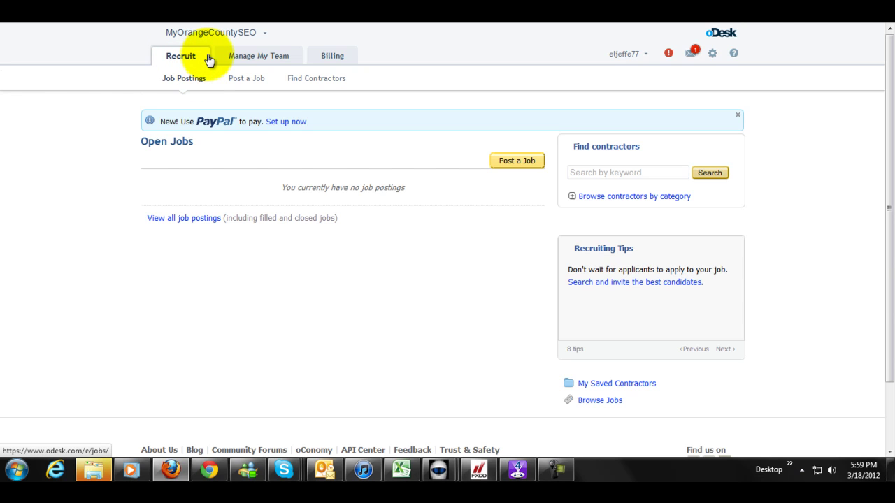
Step: Browse the contractor categories, then open a new tab and type 'blue' for the review site
left_click(297, 81)
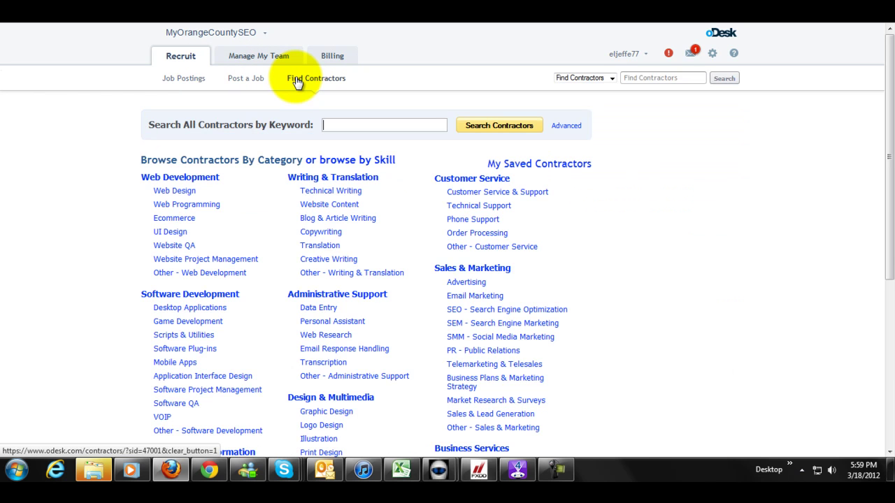
left_click_drag(888, 71, 891, 108)
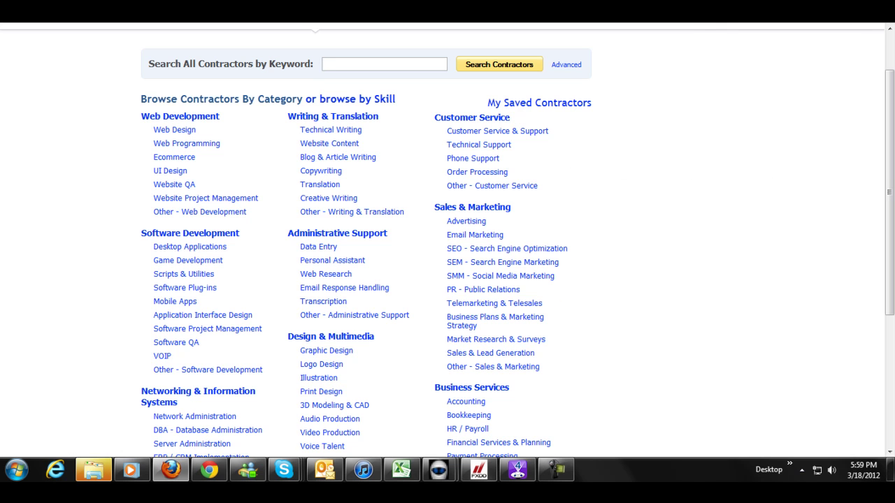
key("ctrl+t")
type("bl")
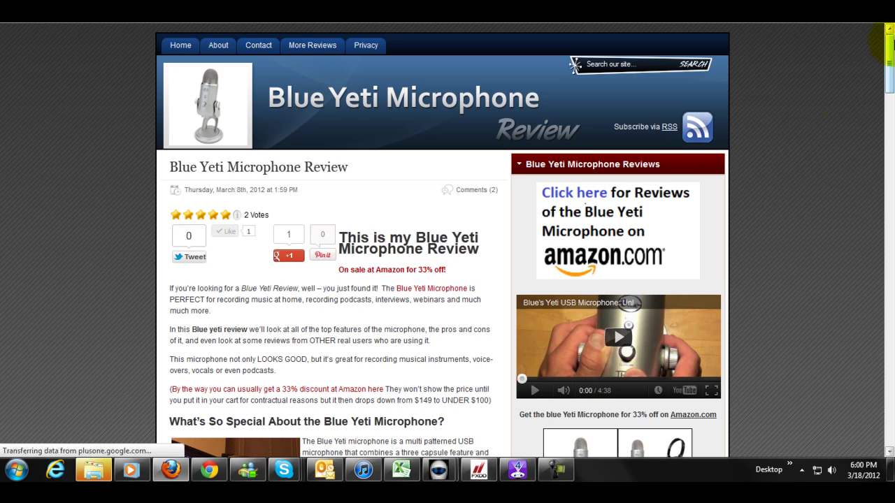
Step: Scroll through the Blue Yeti review and play the in-depth review video
scroll(884, 64, "down", 2)
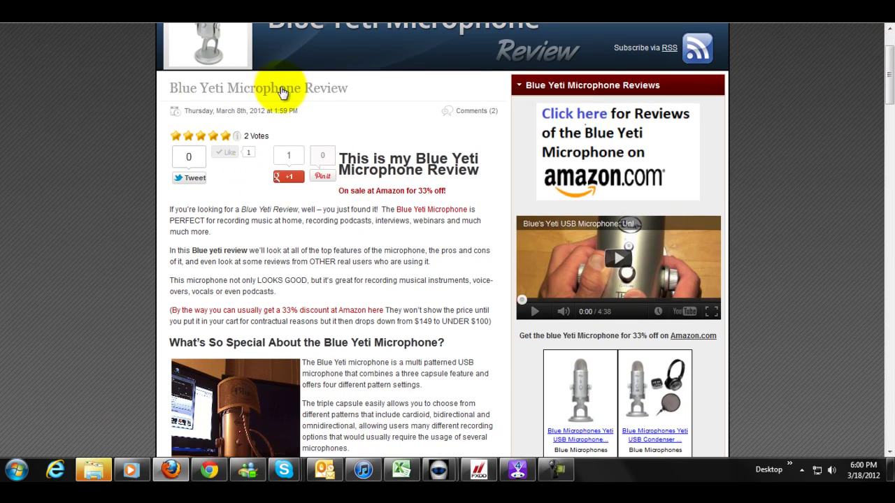
left_click_drag(891, 68, 861, 391)
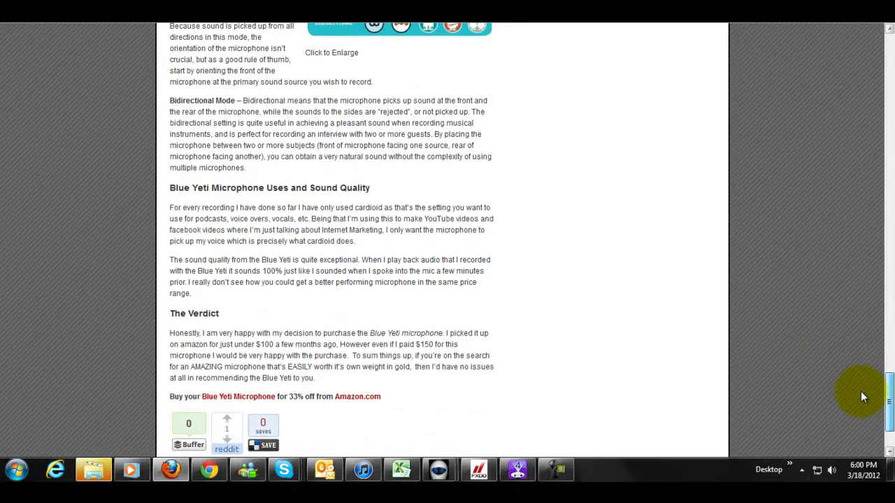
left_click_drag(861, 391, 851, 127)
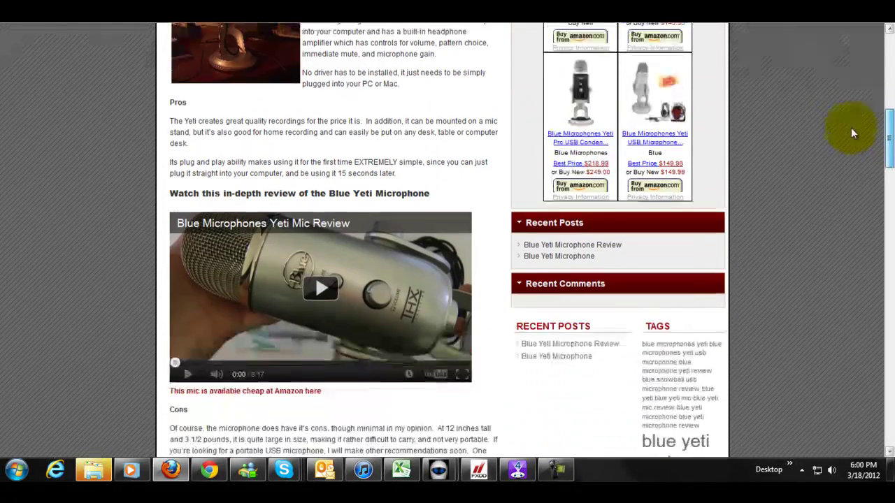
left_click(332, 283)
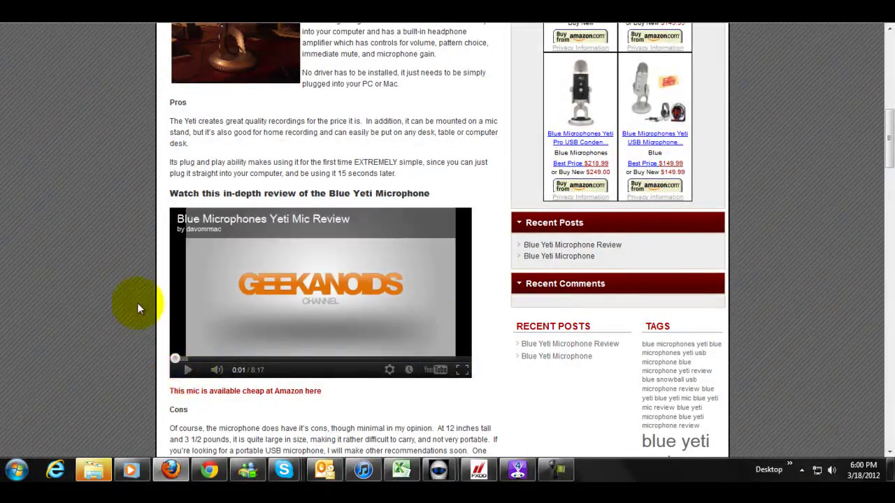
Step: Scroll to the Amazon 'Click here' banner and follow it to the microphone offer
scroll(136, 298, "up", 5)
scroll(231, 259, "up", 5)
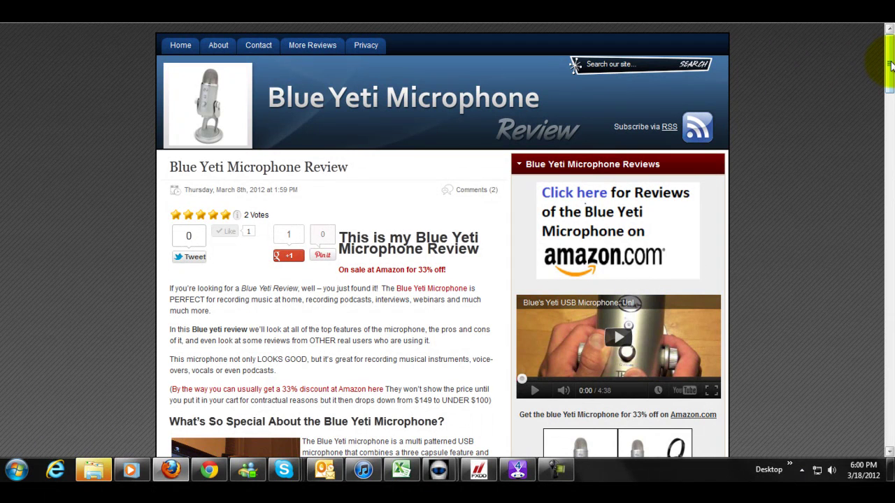
scroll(890, 61, "down", 1)
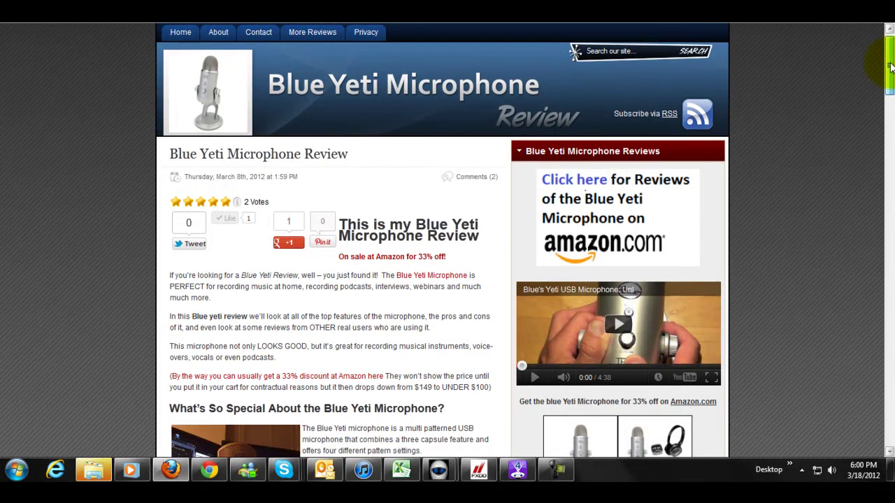
left_click(572, 248)
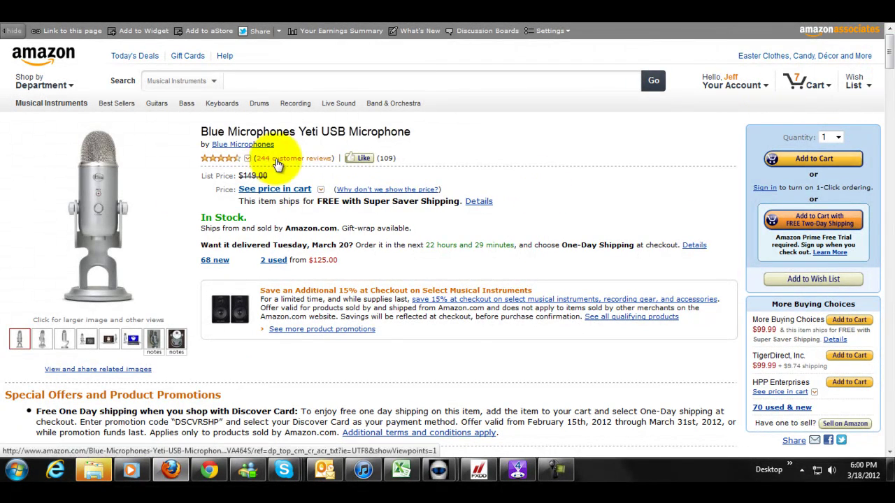
Step: Go back from the Amazon Yeti product page to the microphone review site
key("alt+Left")
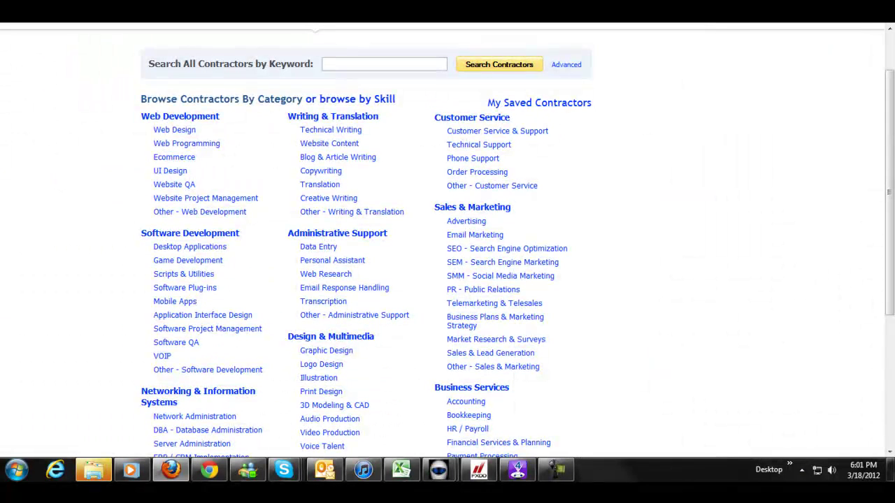
Step: Start a new job post from the oDesk Job Postings overview
scroll(652, 217, "up", 2)
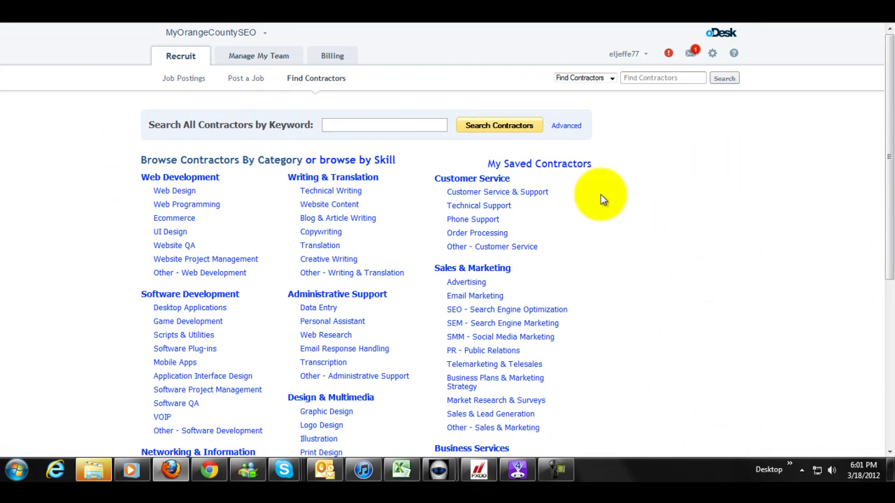
left_click(184, 80)
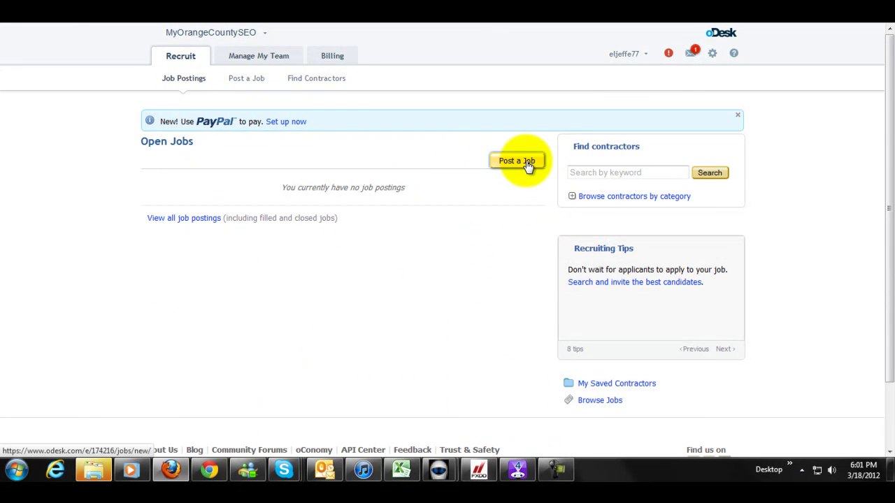
left_click(526, 163)
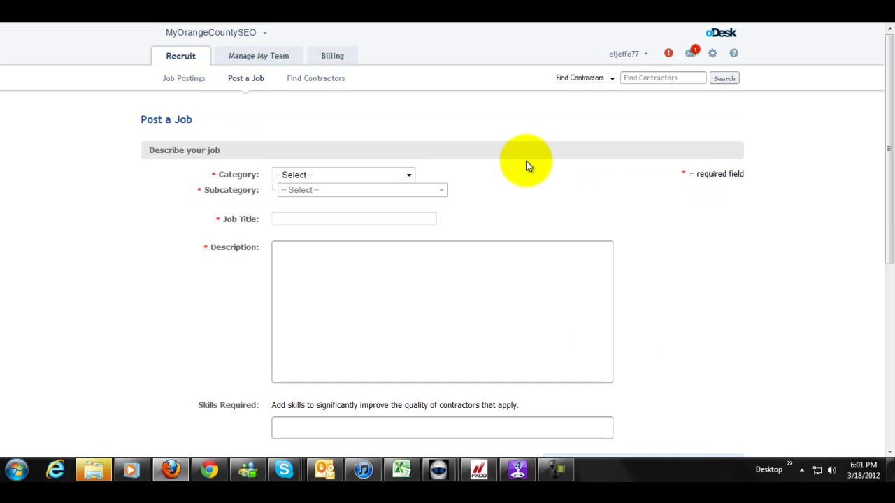
Step: Set category Writing & Translation and subcategory Website Content, then switch to the keyword results
left_click(383, 184)
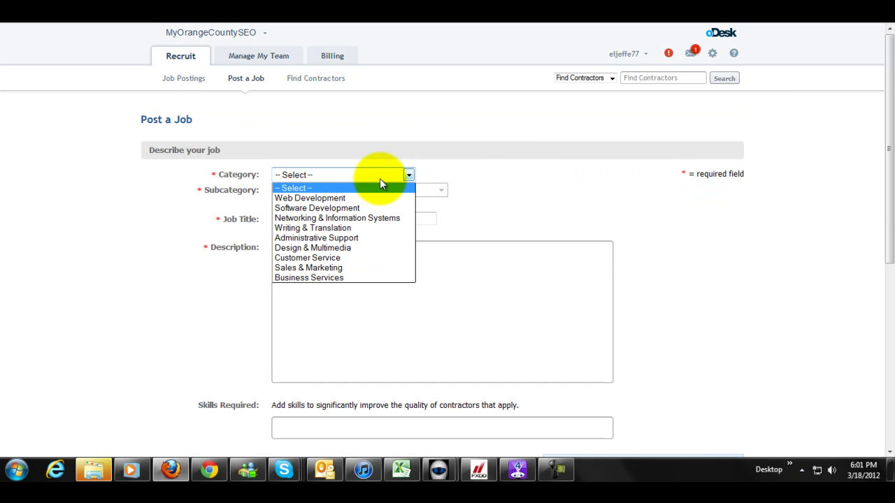
left_click(315, 228)
left_click(333, 190)
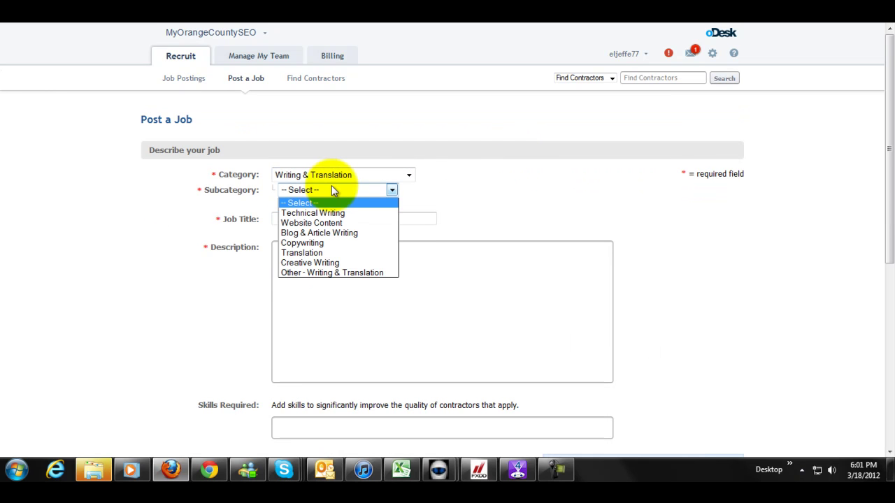
left_click(334, 223)
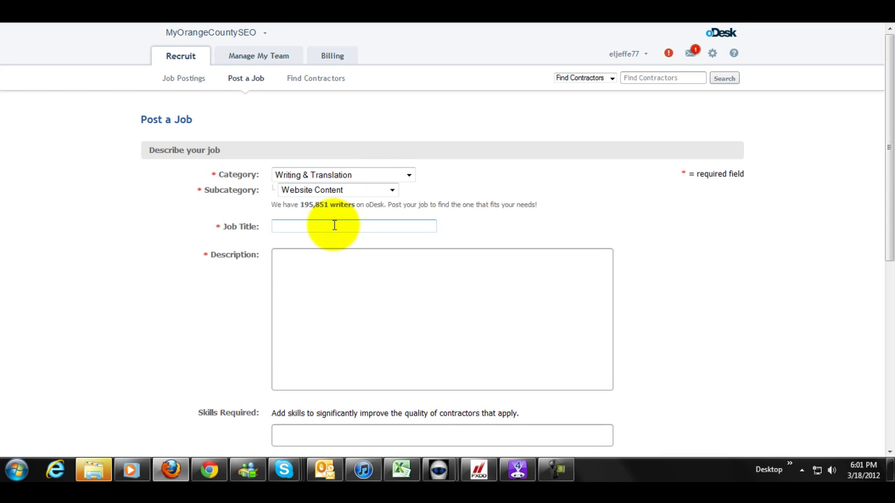
left_click(334, 225)
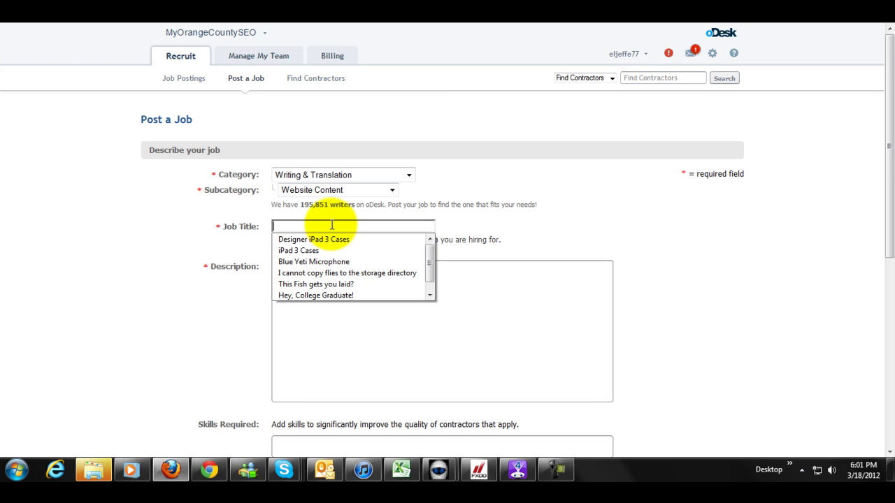
left_click(332, 225)
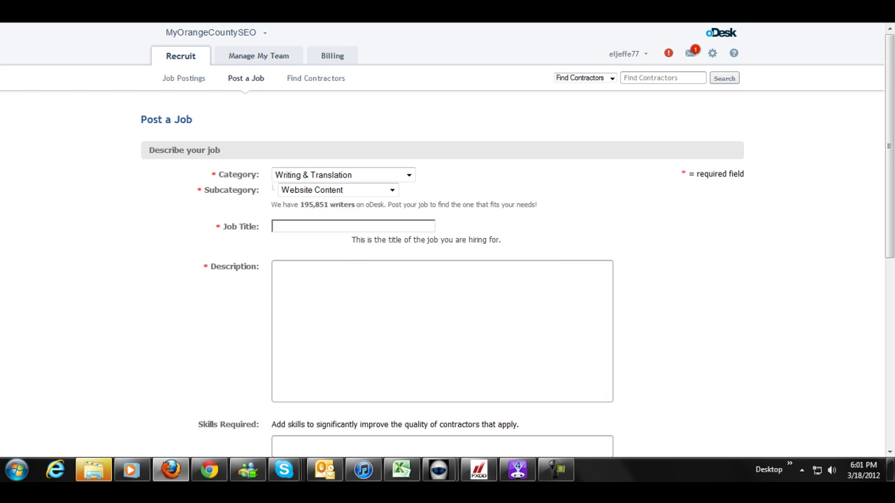
key("ctrl+Tab")
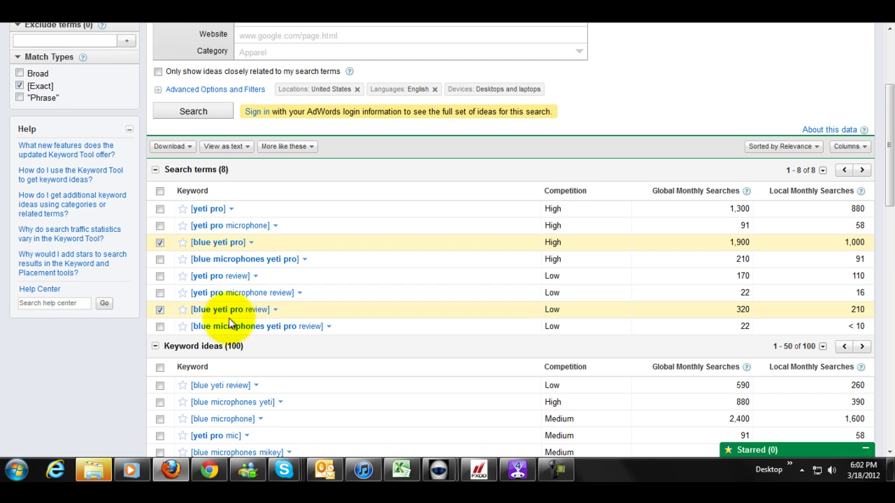
Step: Tick [yeti pro], [blue yeti pro] and [yeti pro review] in the search terms list
left_click(160, 245)
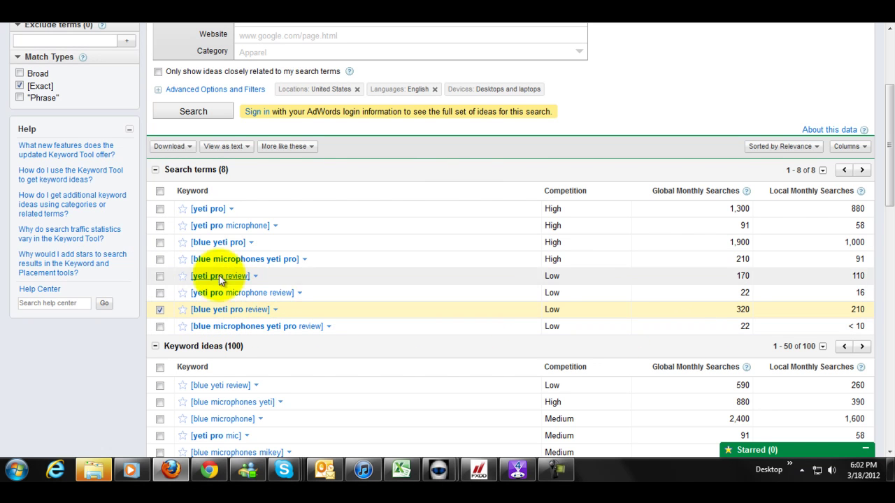
left_click(160, 244)
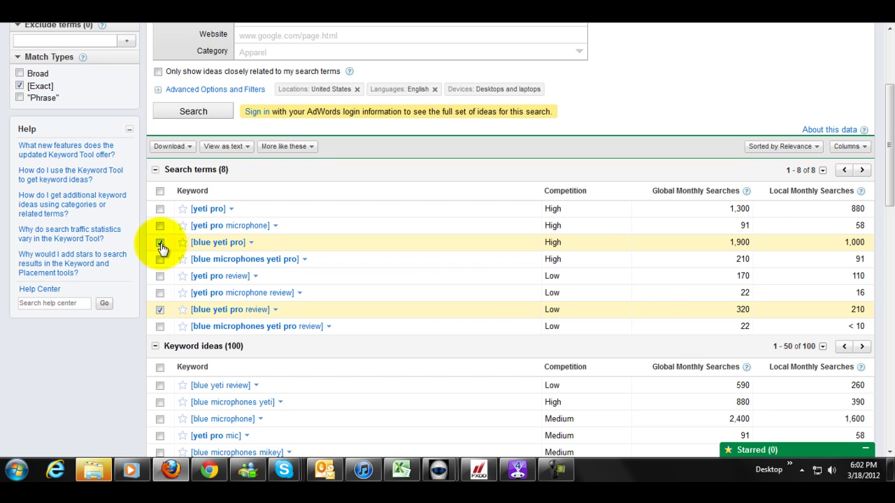
left_click(160, 210)
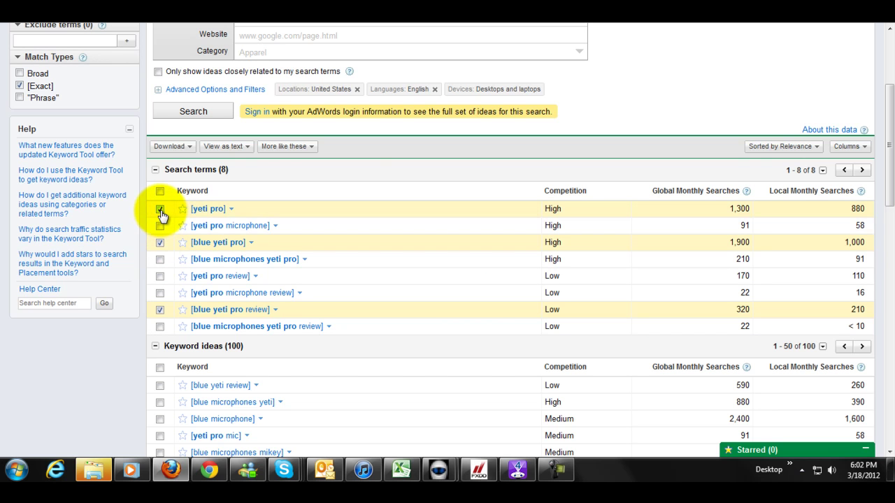
left_click(160, 277)
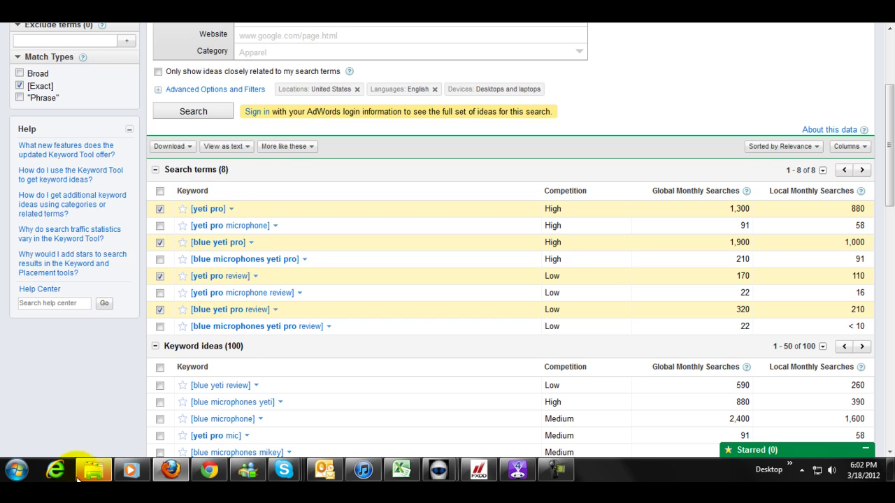
left_click(17, 470)
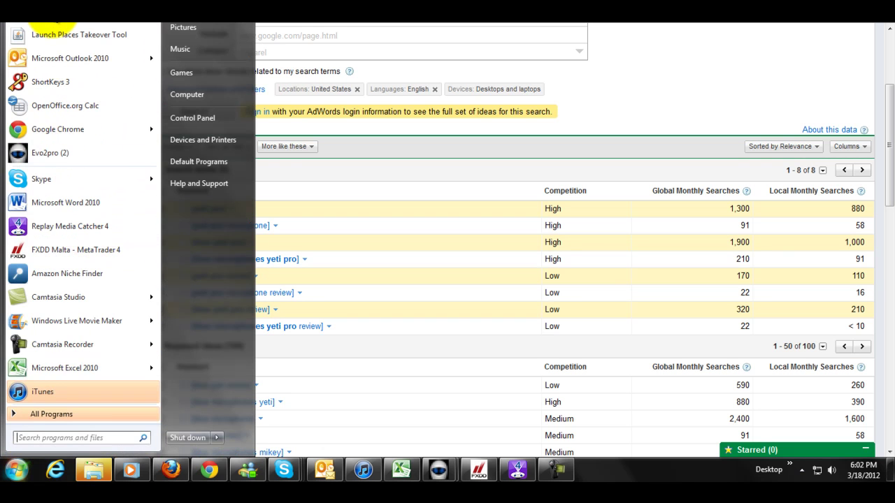
Step: Launch Calculator beside the search volumes and enter 880 + 1000
left_click(56, 24)
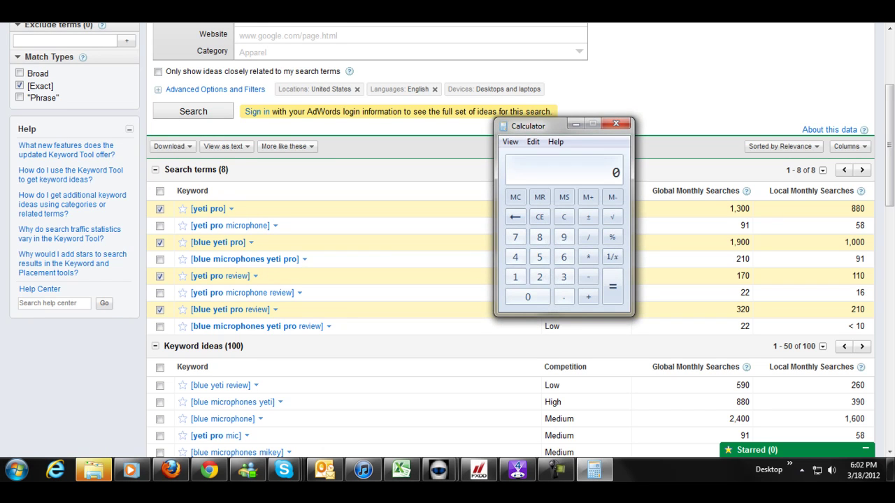
left_click_drag(550, 130, 658, 167)
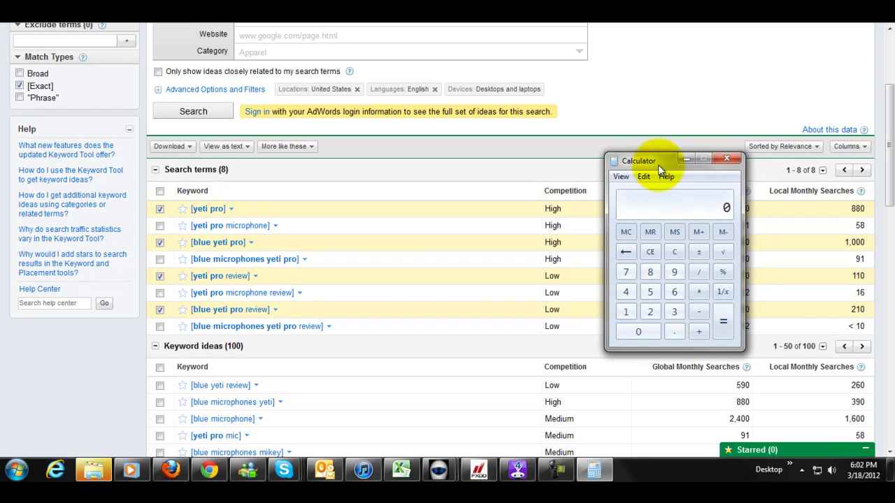
double_click(651, 272)
left_click(650, 332)
left_click(700, 333)
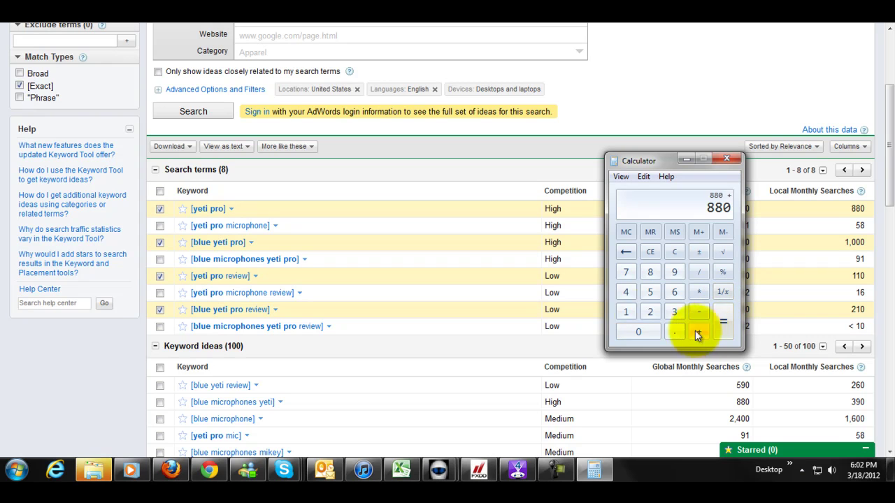
left_click(627, 313)
triple_click(634, 332)
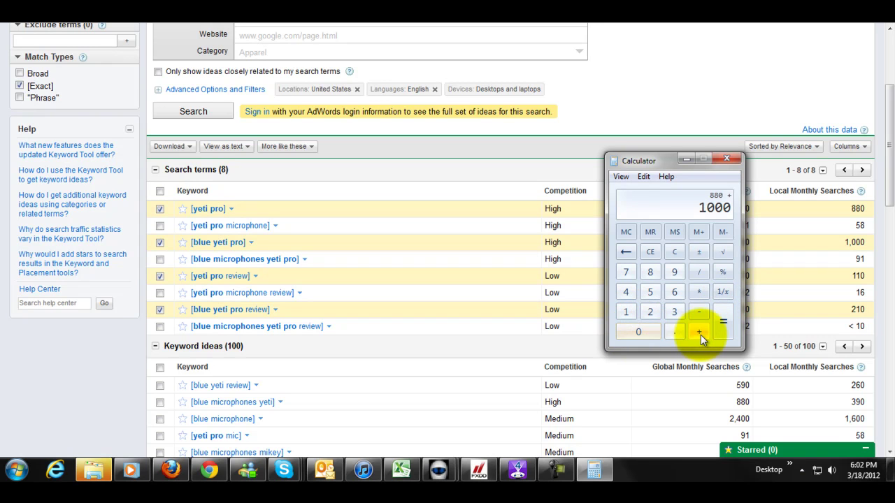
left_click(700, 335)
Step: Add 110 and 210 for a 2200 total, then return to the keyword results
double_click(624, 313)
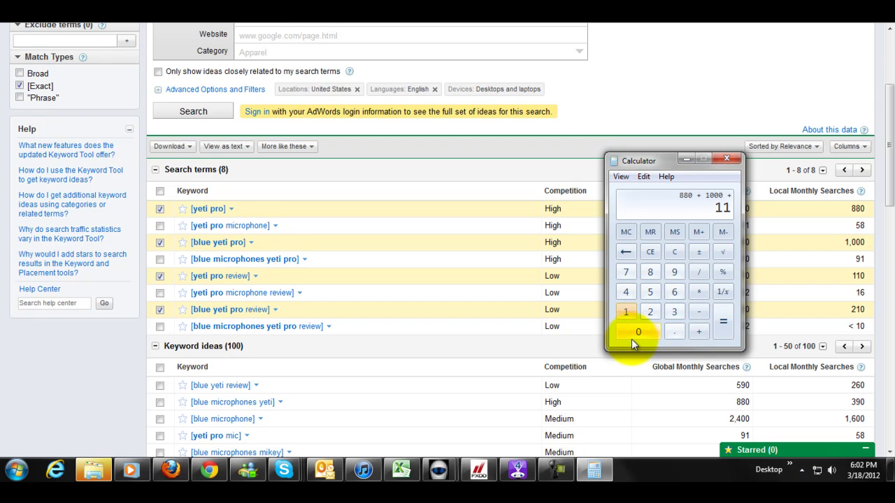
left_click(634, 333)
left_click(698, 328)
left_click(650, 313)
left_click(627, 313)
left_click(633, 333)
left_click(723, 323)
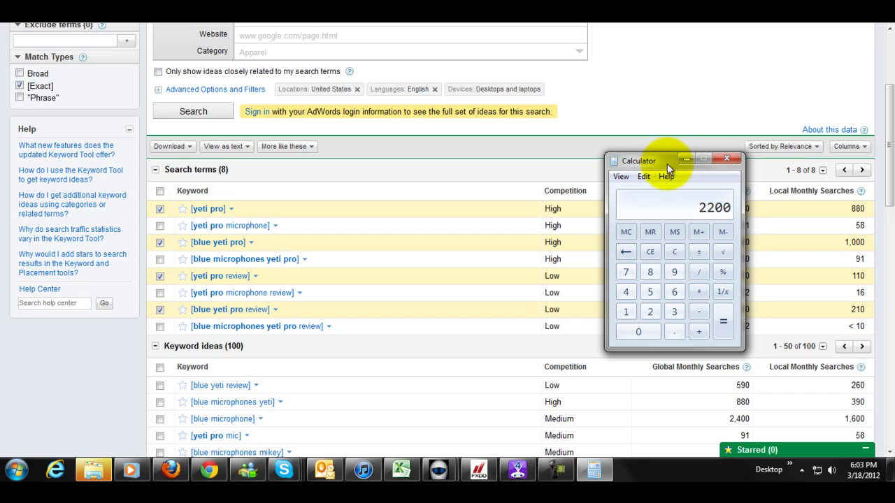
left_click(646, 136)
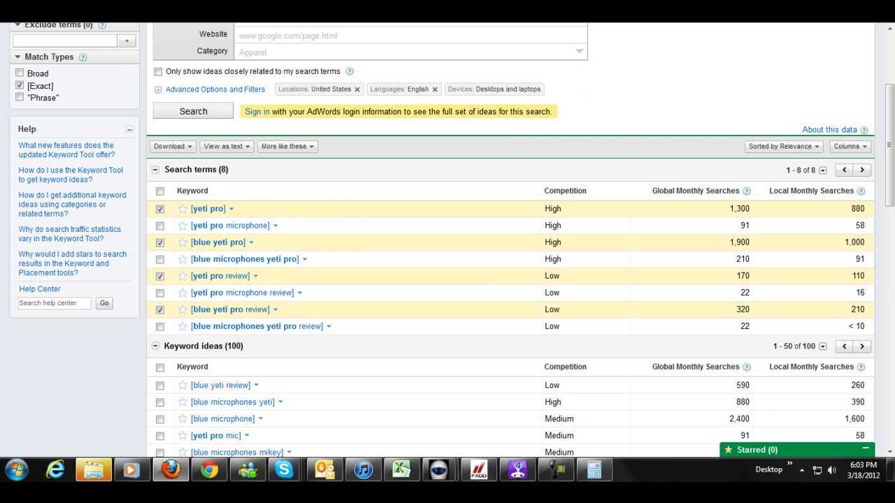
Step: Cycle through the browser tabs past oDesk to the Amazon Blue Yeti reviews and scroll
key("ctrl+Tab")
key("ctrl+Tab")
key("ctrl+Tab")
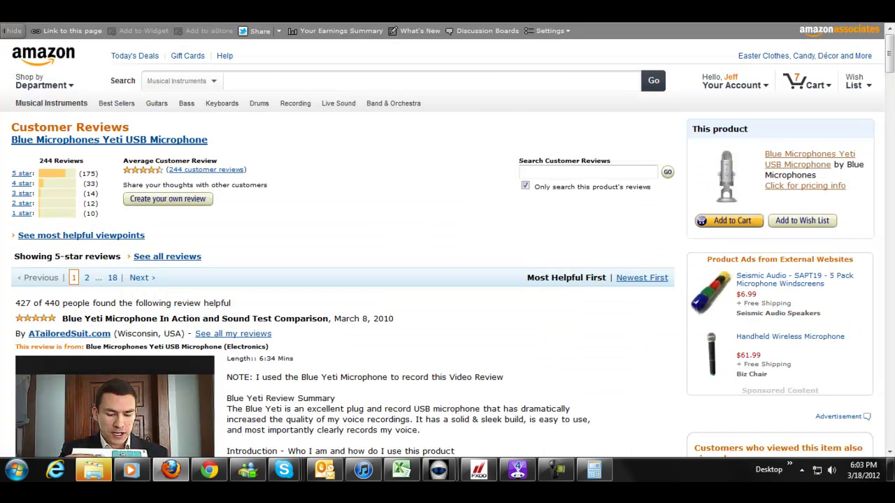
key("ctrl+Tab")
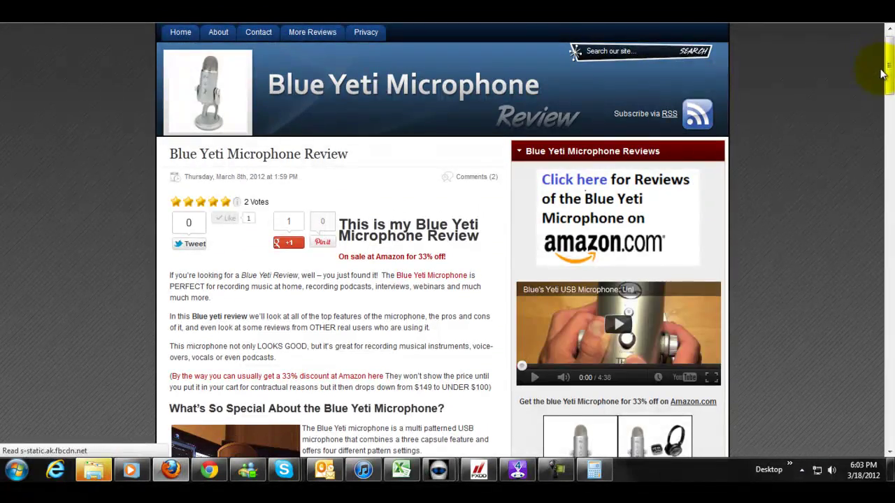
left_click_drag(889, 70, 888, 38)
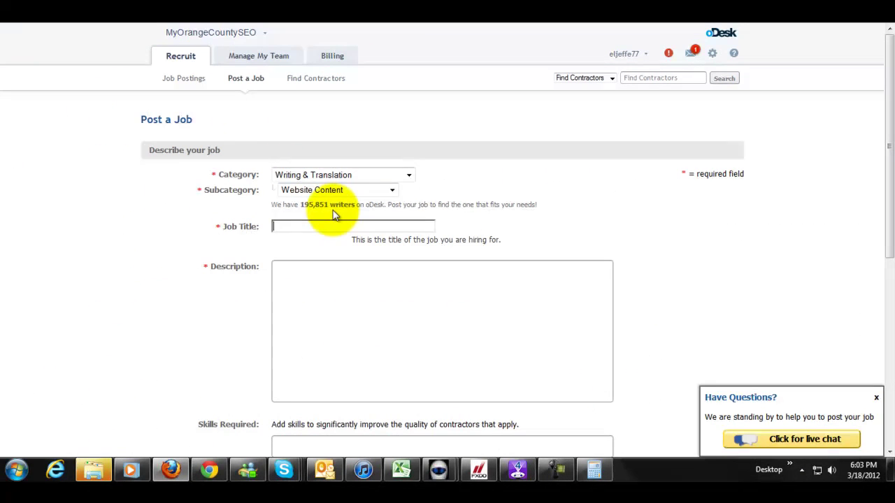
Step: Enter the job title 'Need 1 Electronic Devise Review Article Written', correcting typos along the way
type("Need ")
type("1 Electronic Devis")
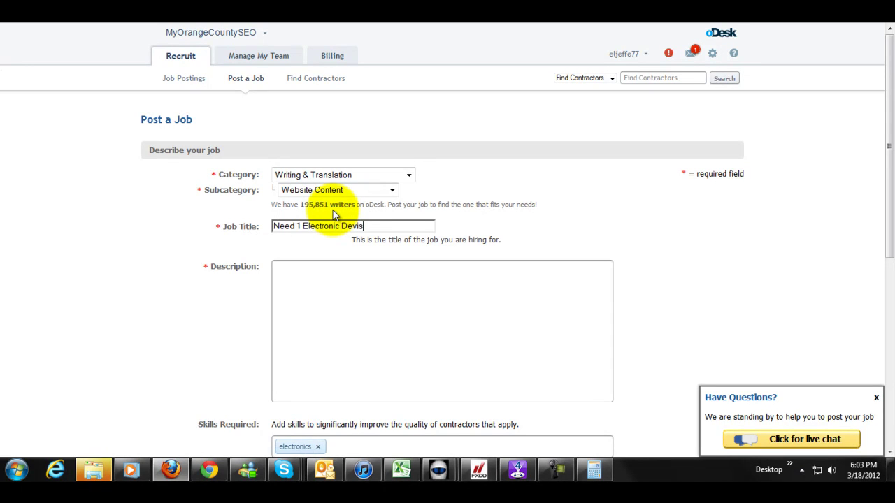
type("e Article")
key("BackSpace")
key("BackSpace")
key("BackSpace")
key("BackSpace")
key("BackSpace")
key("BackSpace")
key("BackSpace")
type("Revie A")
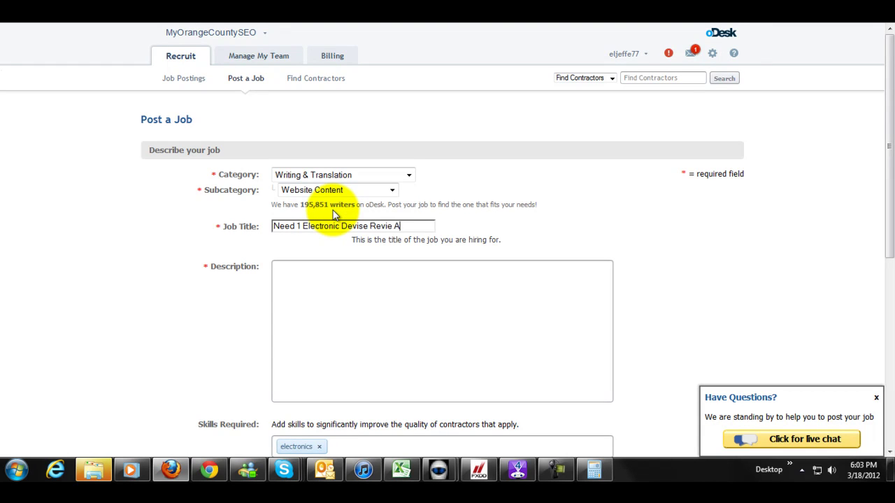
key("BackSpace")
key("BackSpace")
type("w Article Wri")
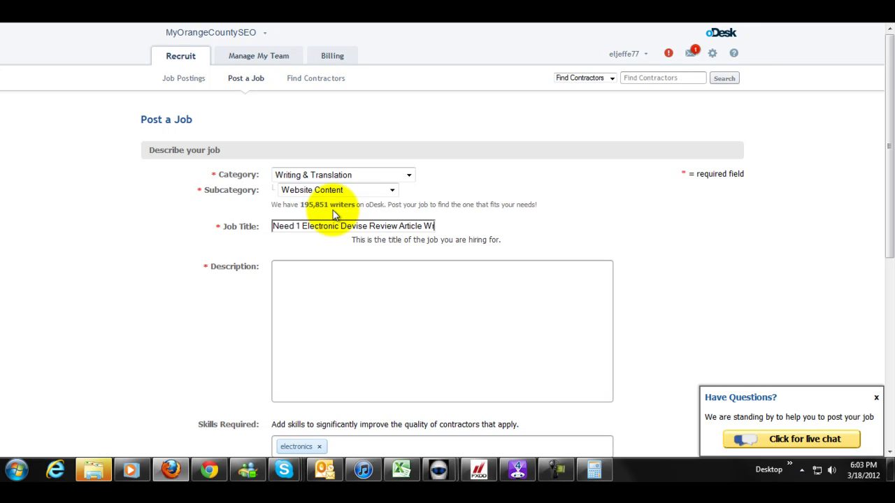
type("tten")
left_click(396, 306)
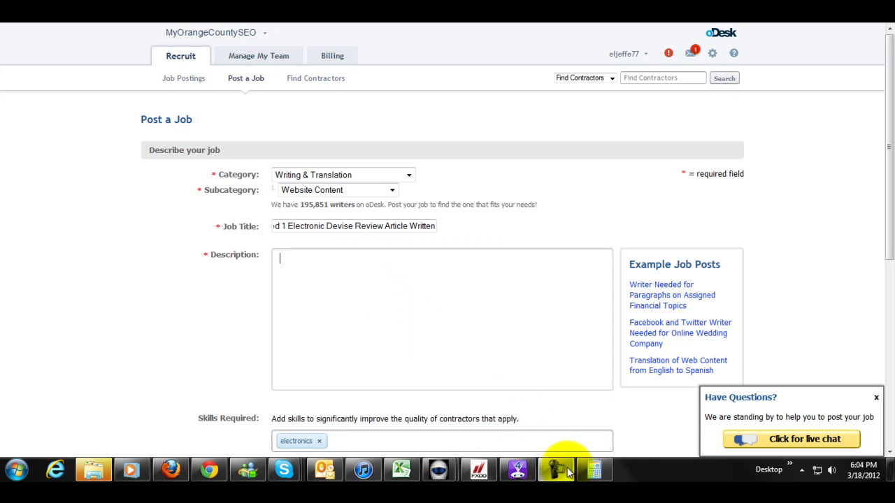
Step: Paste the prepared description, insert '500-600 words,' and highlight the future-work line
type("Good morning Contractors,  I am looking to have ONE simple article written, reviewing an electronic product.  I will give you information on the product, and an example of what I like once I accept you  If you do well on this article, there WILL be more work for you in the future.  Thank you very much  Jeff  P.S. Please write \"Hello Sir Jeff\" in the subject of your email to me, all others will be deleted.  Thanks! :-)")
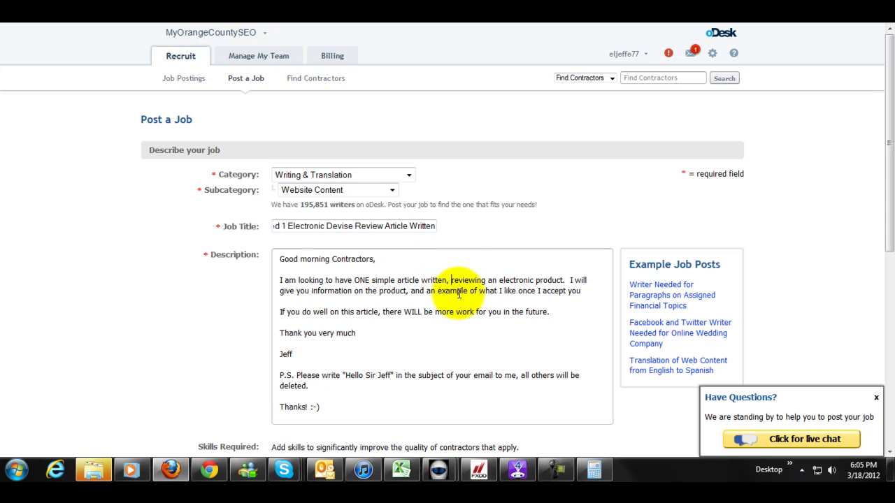
type("500-600 w")
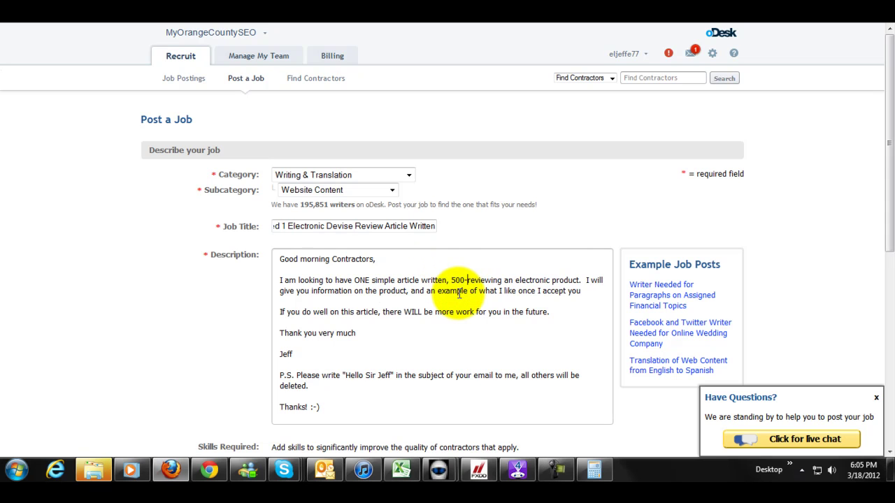
type("ords,")
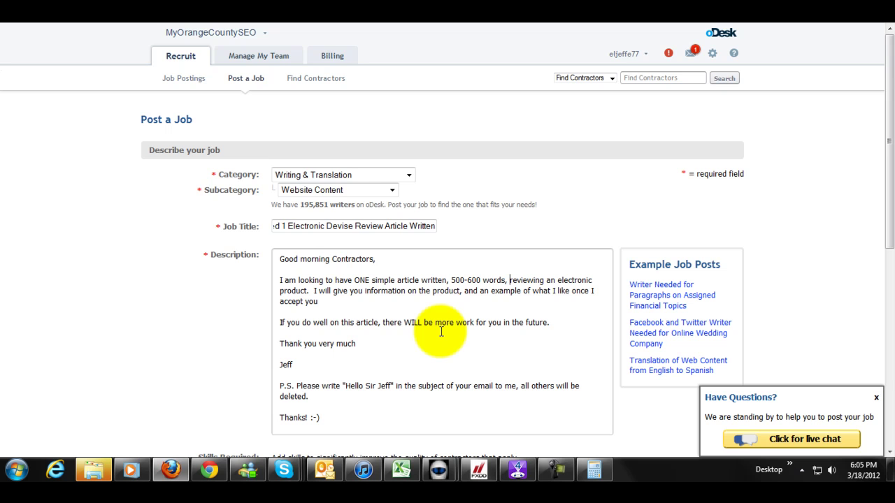
left_click_drag(569, 326, 238, 323)
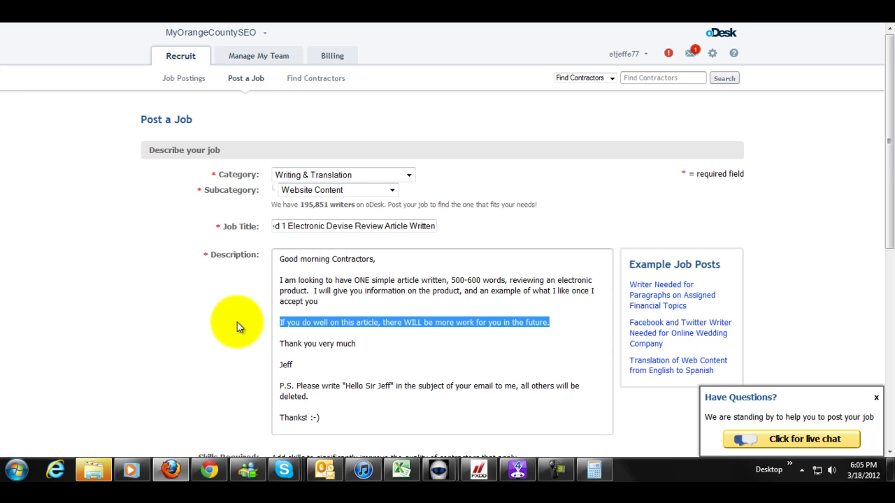
left_click(376, 343)
left_click_drag(299, 343, 382, 343)
left_click(357, 363)
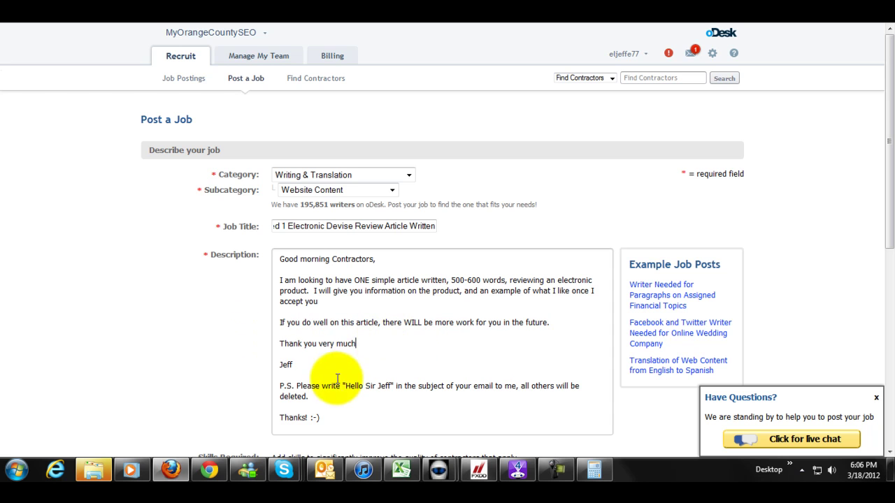
left_click_drag(313, 397, 256, 390)
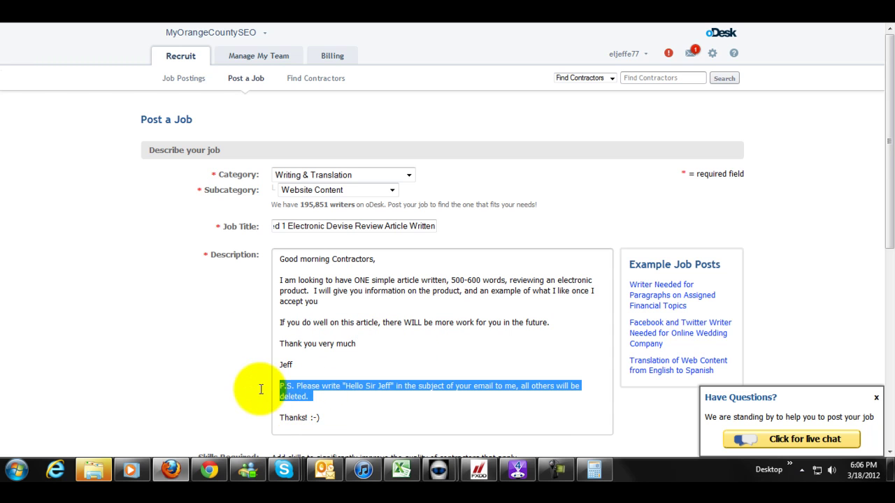
left_click(351, 397)
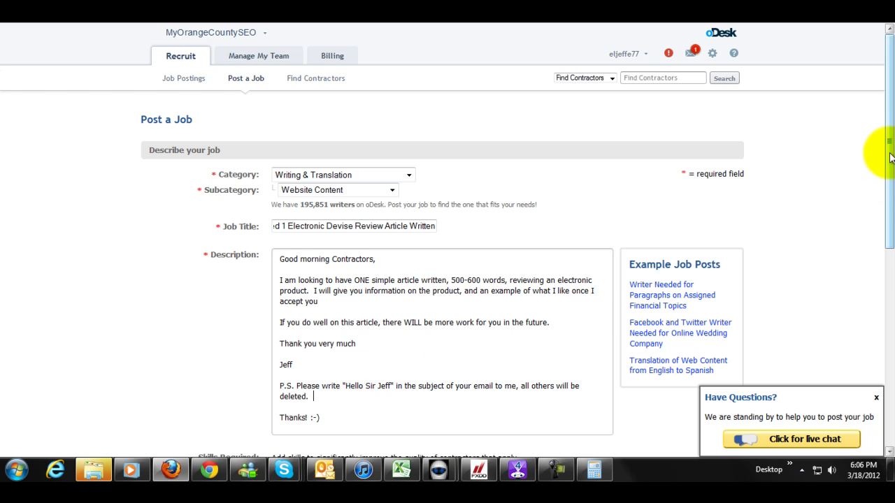
Step: Replace the electronics skill tag with content-writing as the required skill
left_click_drag(890, 146, 882, 259)
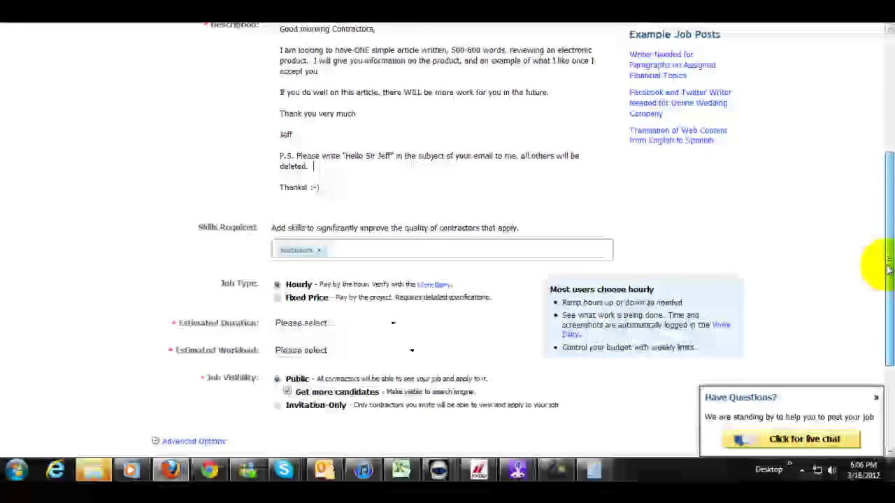
left_click(321, 253)
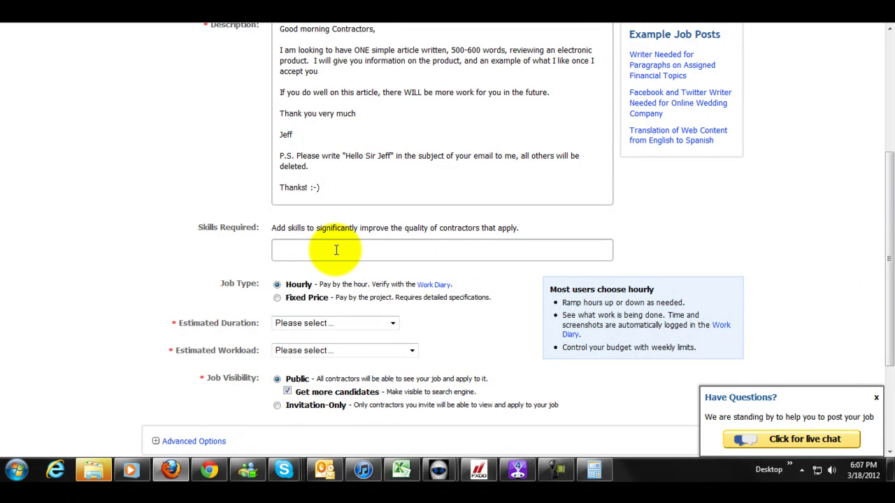
type("content")
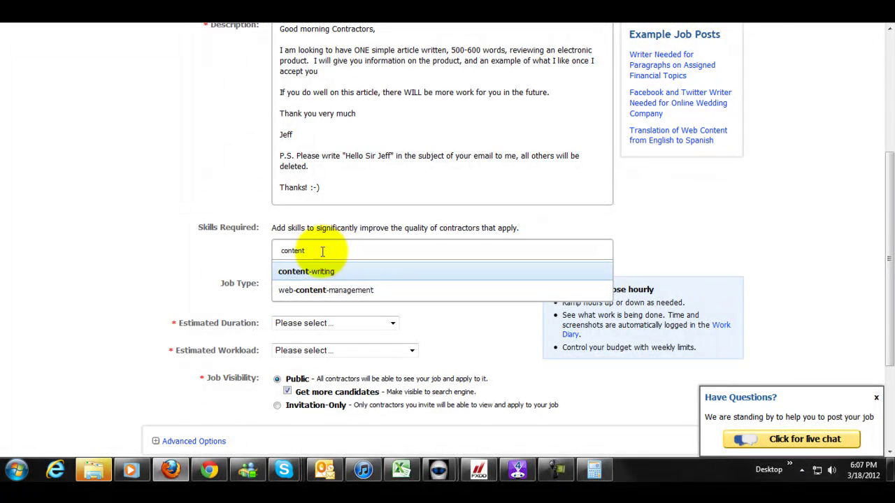
left_click(323, 272)
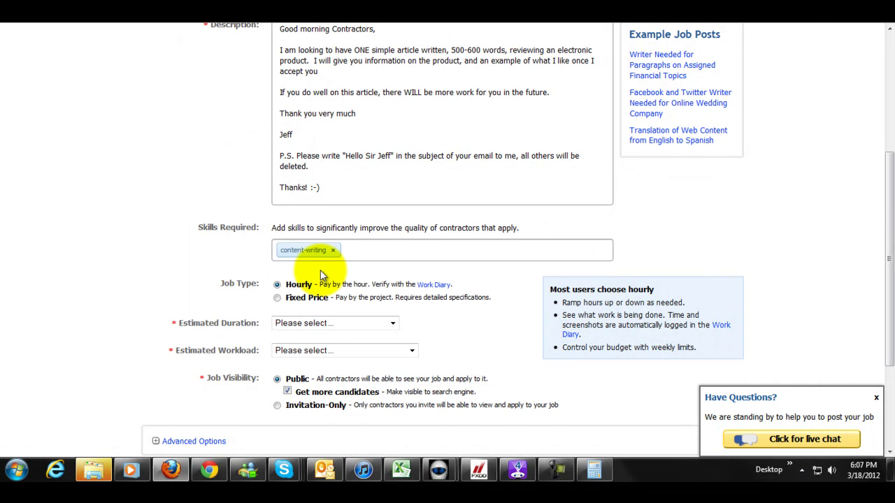
Step: Set the job type to Fixed Price with a budget of 6.00 US dollars
left_click(278, 298)
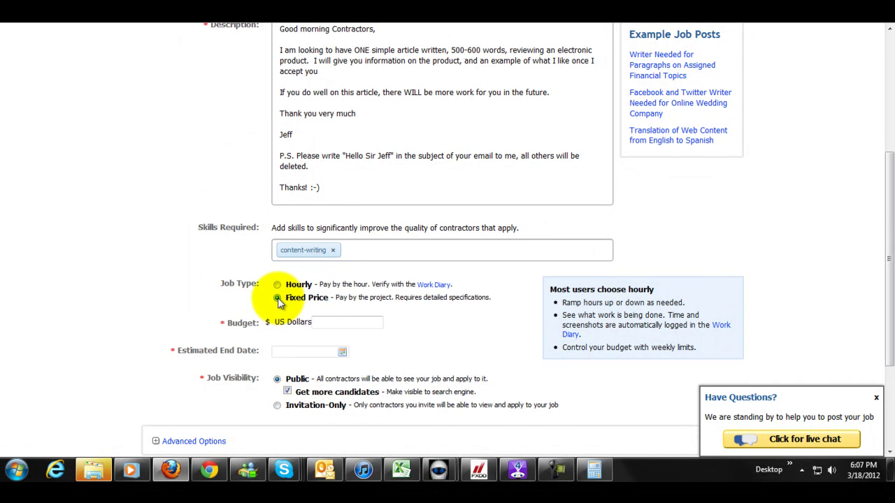
left_click(277, 286)
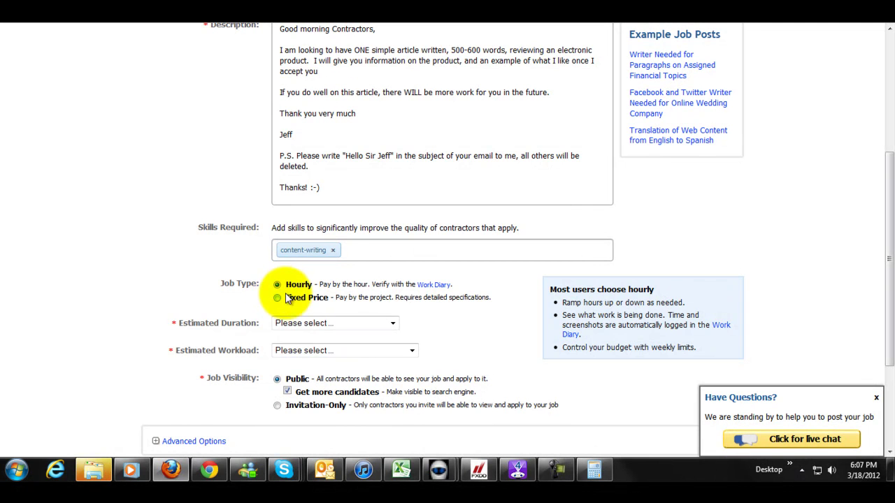
left_click(277, 298)
left_click(325, 318)
type("3.00")
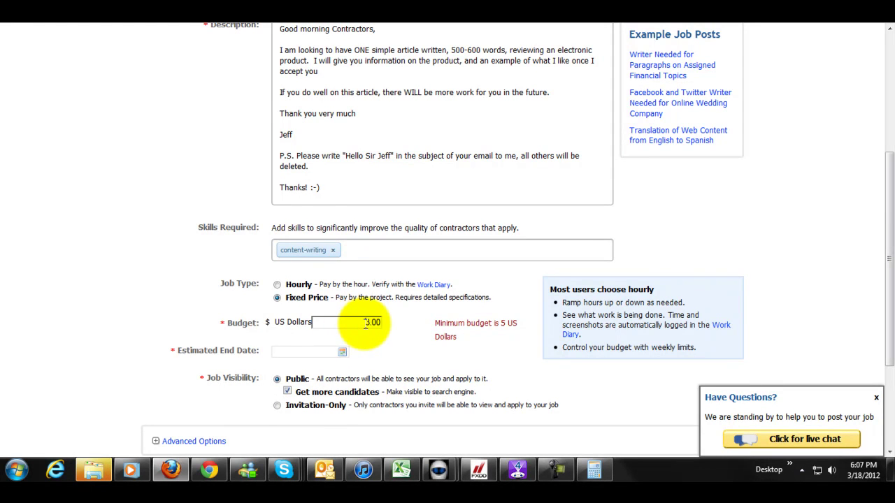
left_click_drag(364, 323, 370, 324)
type("6")
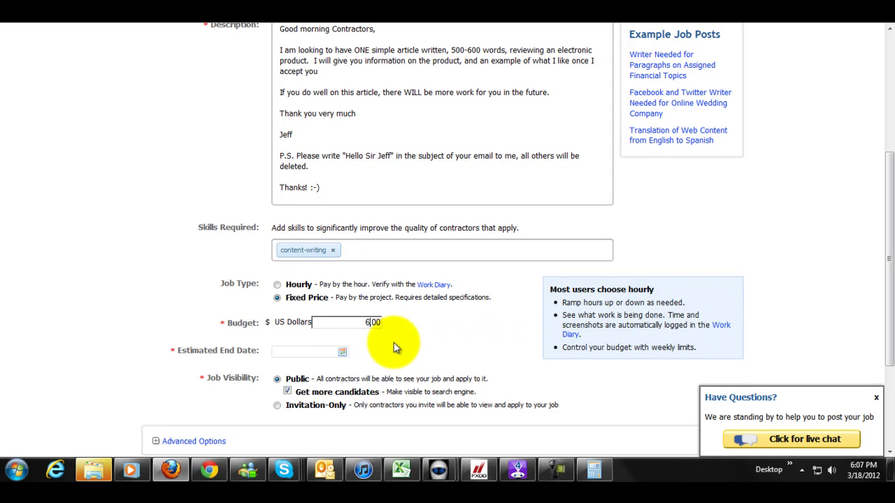
Step: Select the keyword [blue yeti pro review] to copy it for the job description
scroll(398, 335, "up", 4)
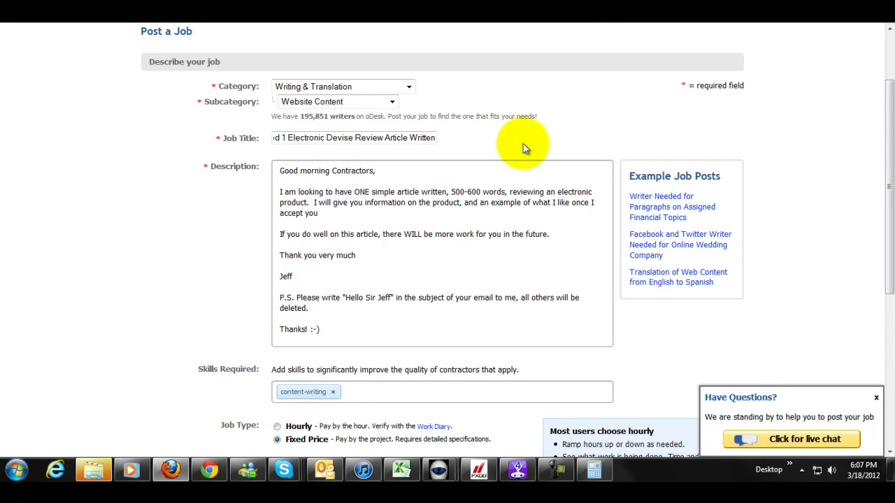
left_click(351, 215)
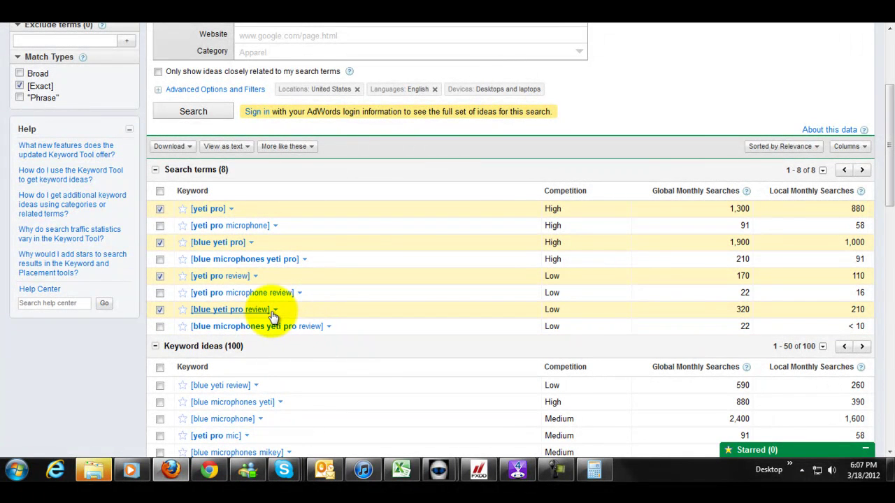
left_click_drag(272, 314, 189, 313)
key("ctrl+c")
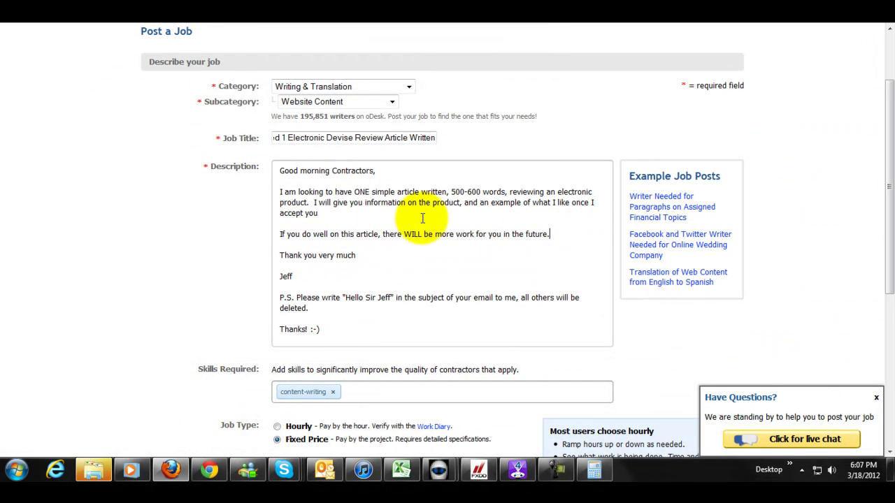
Step: Reword the description to request TWO articles of 500-600 words each
double_click(363, 193)
type("TWO")
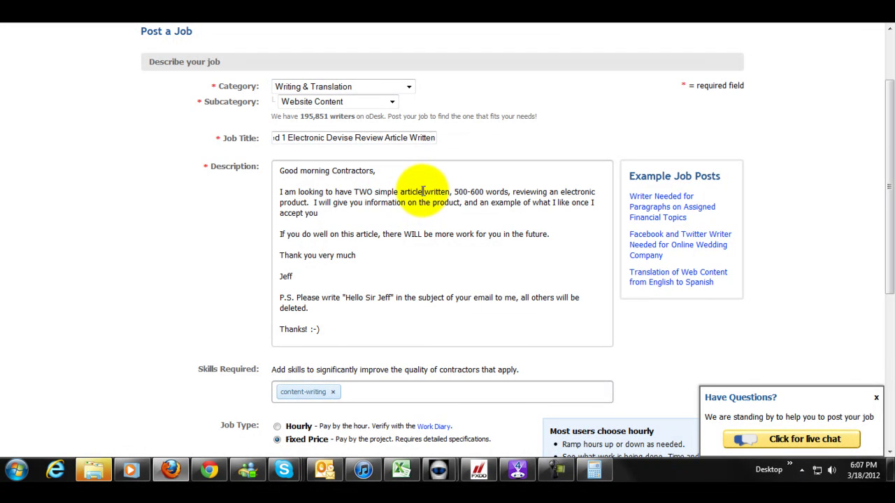
left_click(422, 192)
type("s")
left_click(512, 192)
type("each")
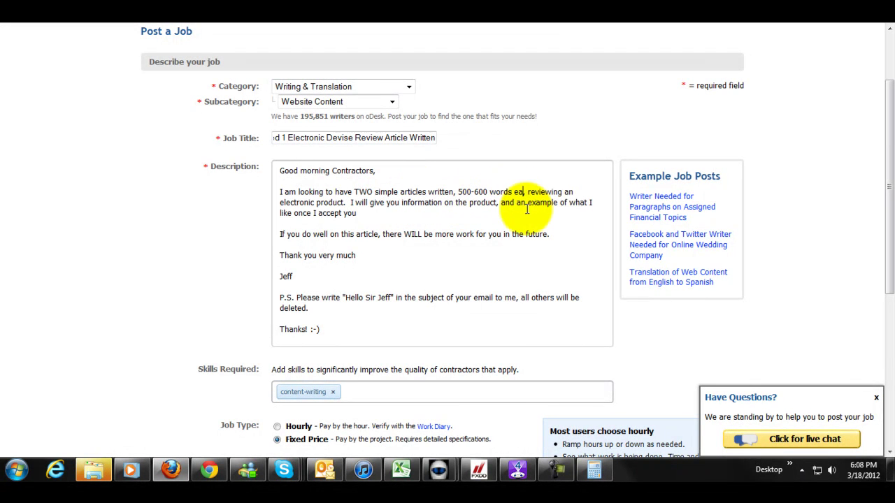
Step: Add 'Keyword for article 1:' with blue yeti pro review, then a 'Keyword for article 2:' line
left_click(427, 211)
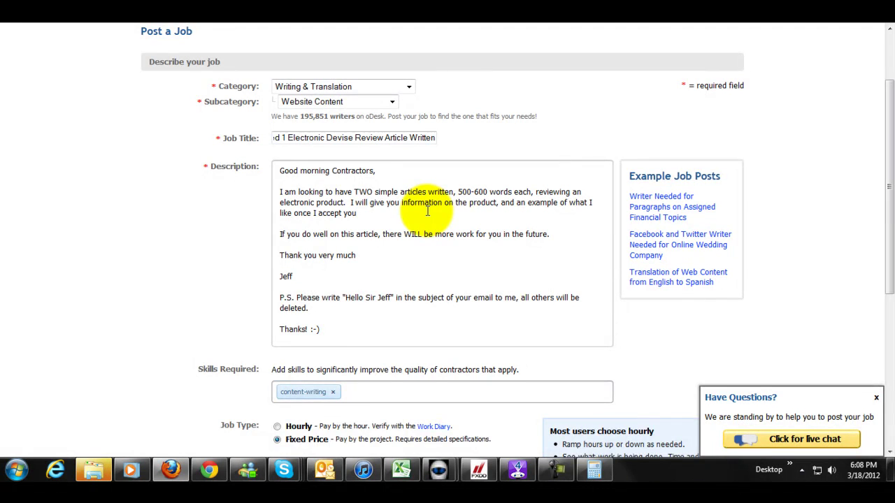
key("Return")
key("Return")
type("Keyword")
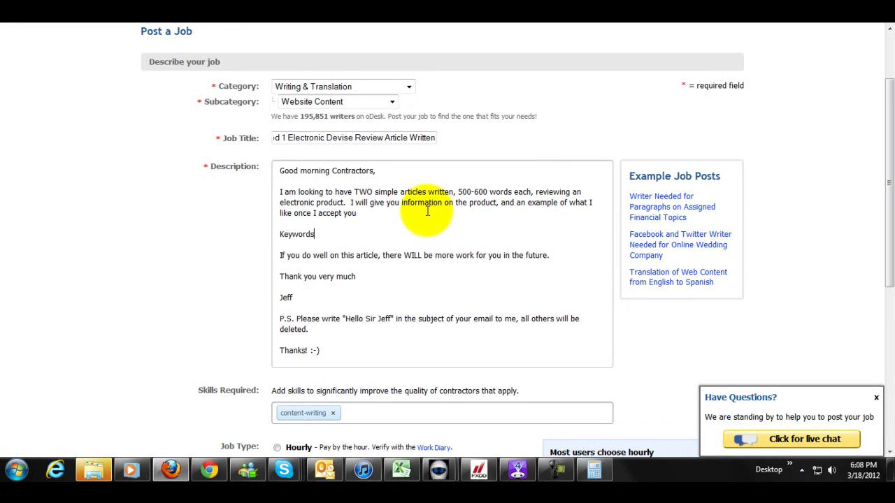
type(" for article 1:")
key("Return")
key("ctrl+v")
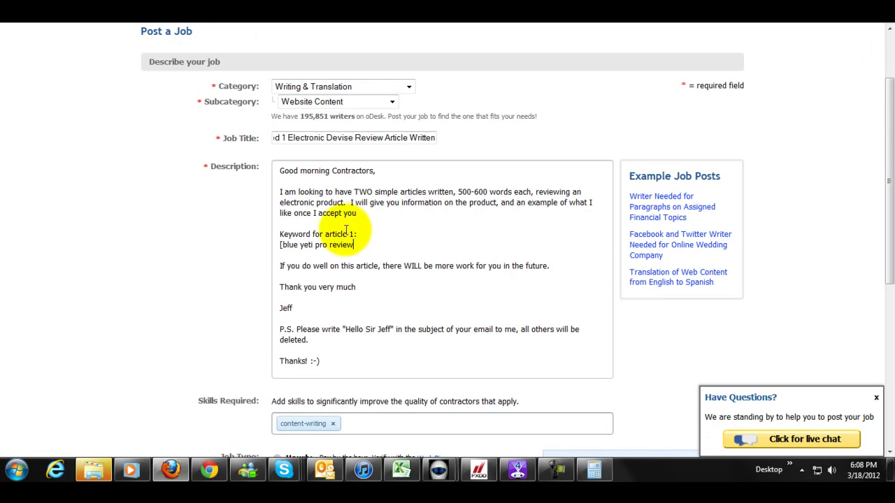
left_click(380, 244)
key("Return")
key("Return")
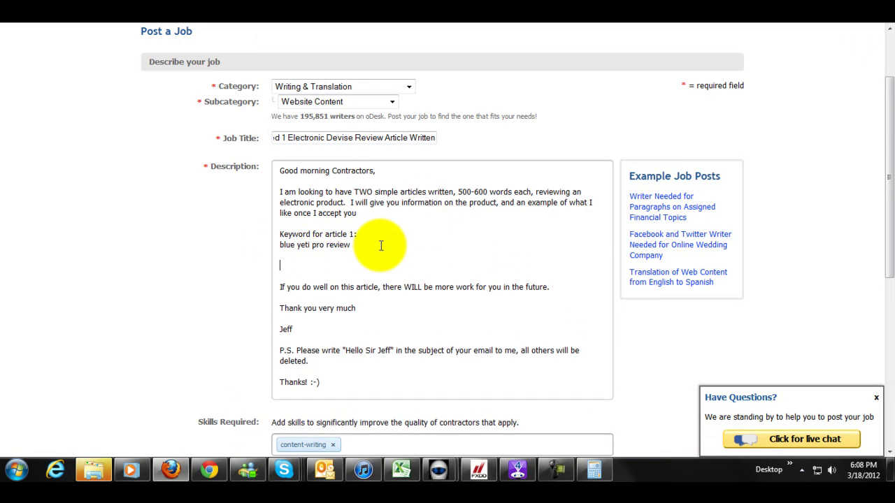
type("Keyword for article 2:")
key("Return")
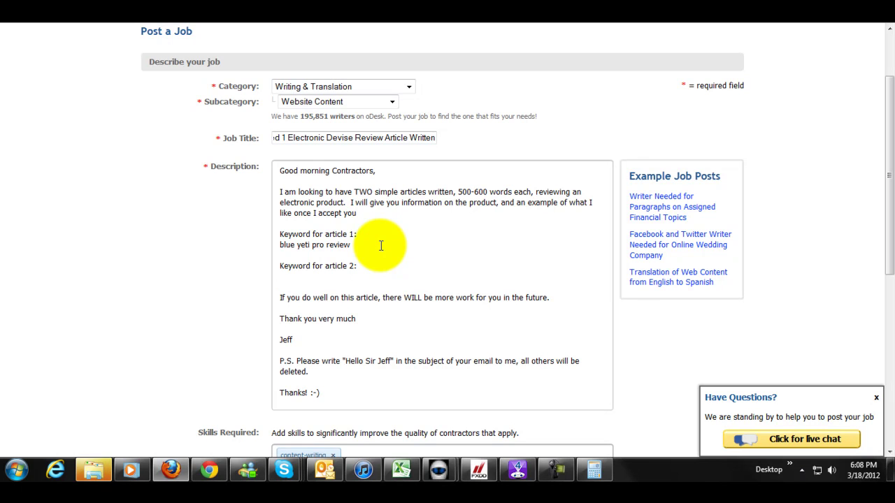
left_click_drag(382, 245, 270, 245)
left_click(414, 250)
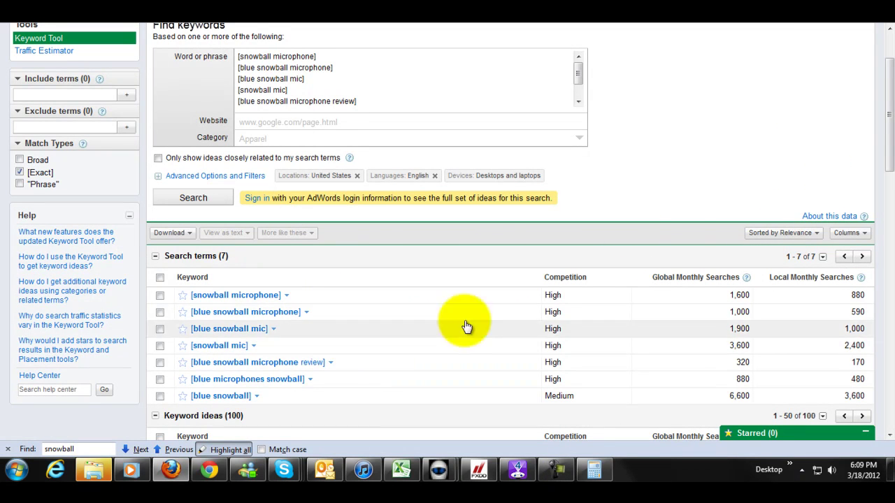
Step: Sort the snowball microphone exact-match terms by Global Monthly Searches
left_click(750, 282)
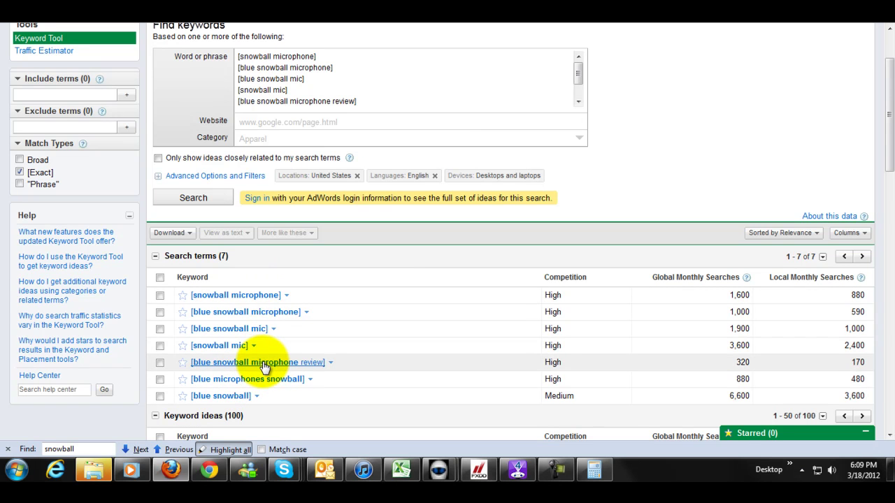
left_click(558, 467)
Step: Sort by Local Monthly Searches and tick [blue snowball mic], with 1,000 searches
left_click(840, 50)
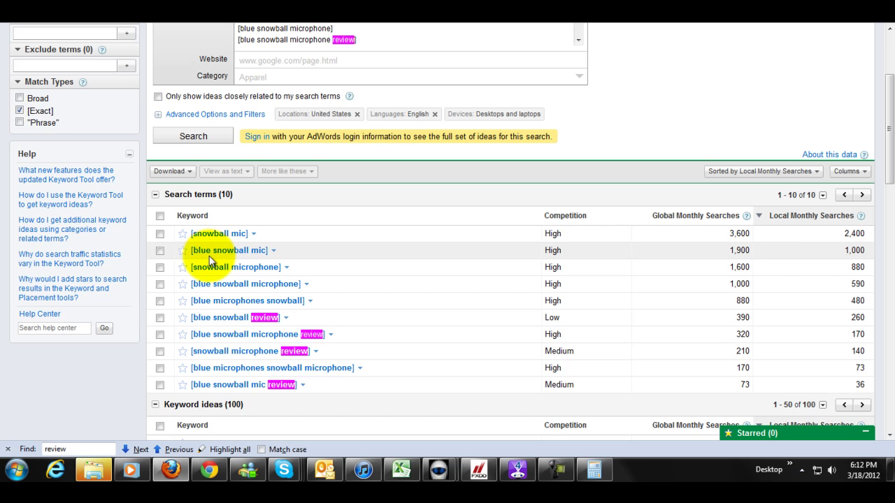
left_click(159, 252)
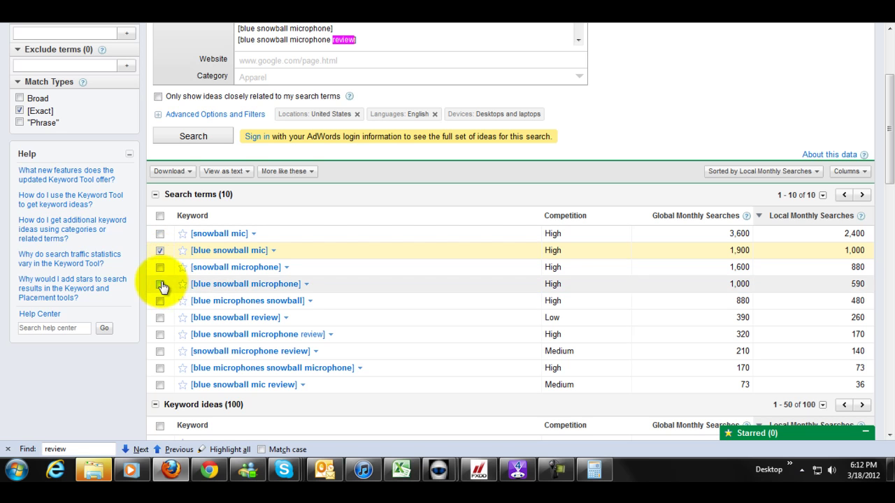
Step: Tick [blue snowball microphone], [blue snowball review] and [blue snowball microphone review], highlighting every 'review' match on the page
left_click(160, 285)
left_click(227, 450)
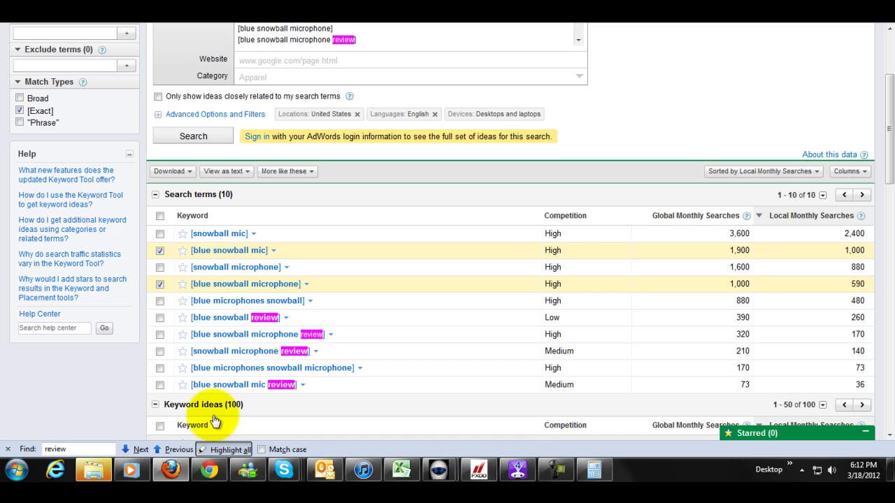
left_click(160, 319)
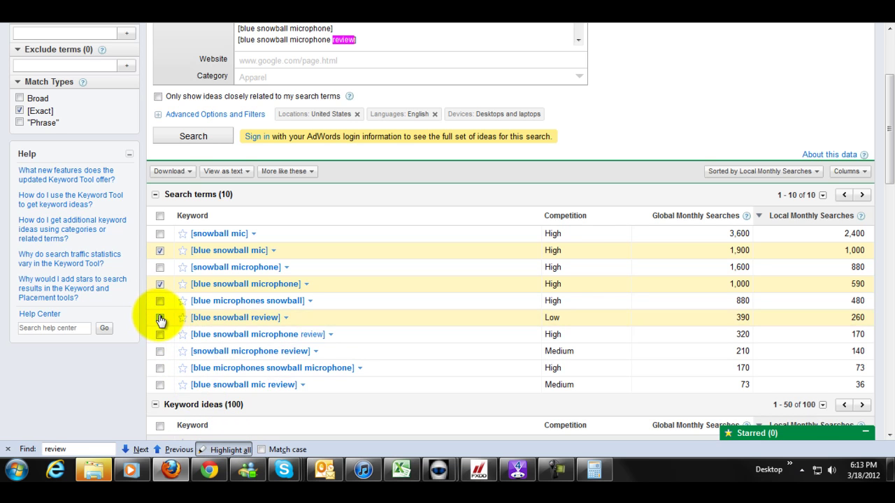
left_click(161, 335)
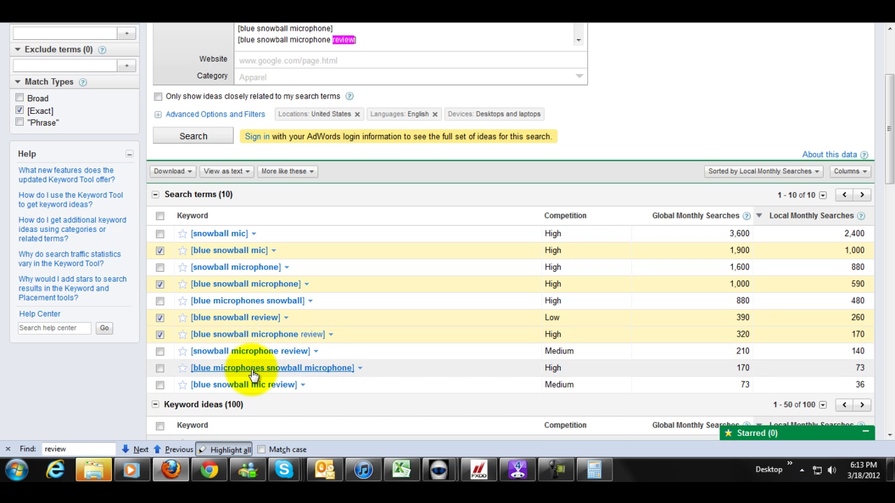
Step: Show the four ticked keywords as plain text and delete each opening bracket
left_click(224, 172)
left_click(234, 202)
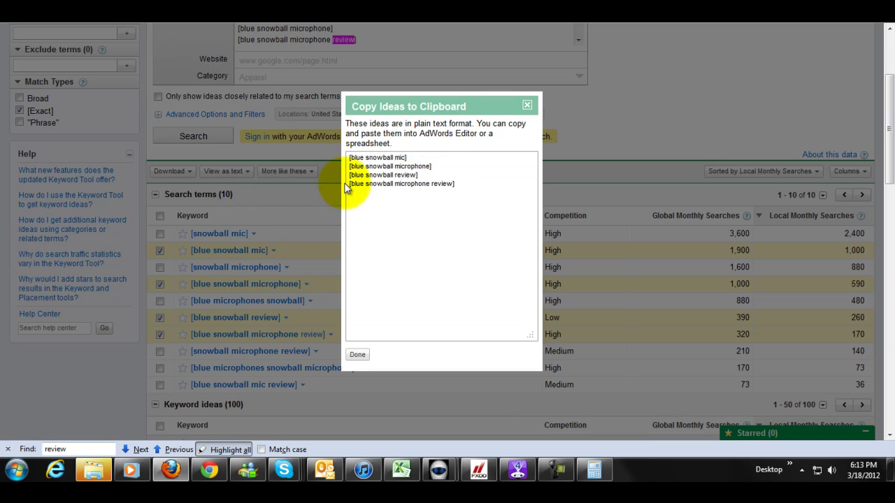
left_click(441, 156)
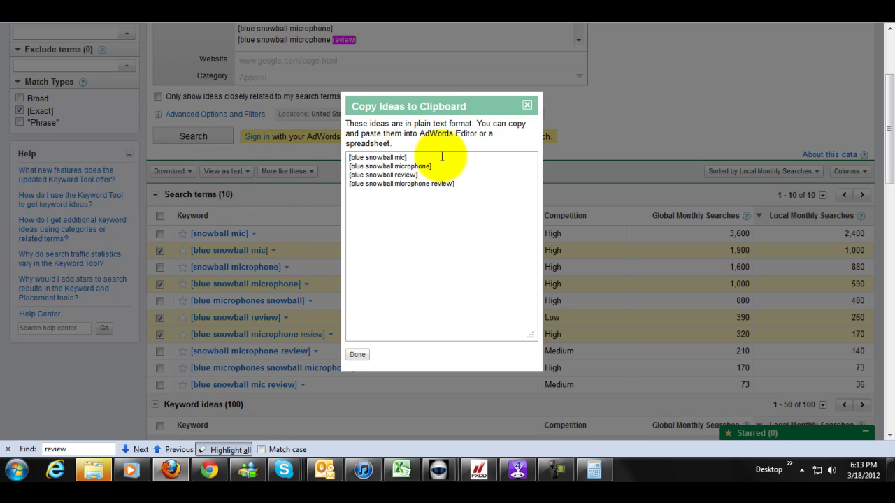
key("Delete")
key("Down")
key("Delete")
key("Down")
key("Delete")
key("Down")
key("Delete")
Step: Delete the closing bracket from each of the four keywords
left_click(439, 157)
key("BackSpace")
left_click(439, 166)
key("BackSpace")
left_click(461, 175)
key("BackSpace")
left_click(464, 183)
key("BackSpace")
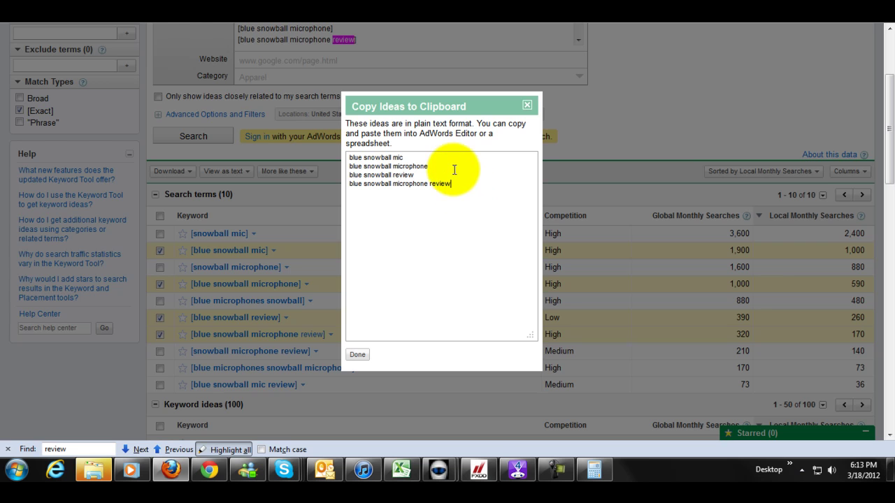
Step: Cut the cleaned keyword list to the clipboard and close the text window
left_click(452, 168)
key("Return")
key("ctrl+a")
key("ctrl+x")
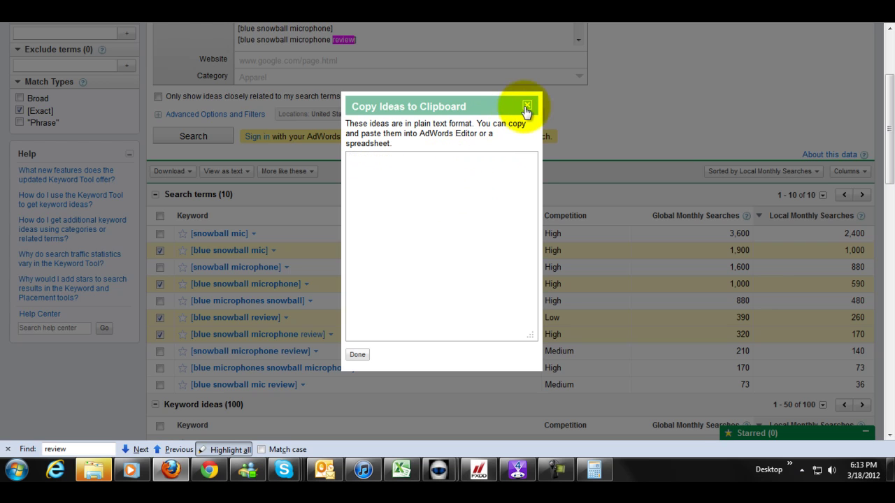
left_click(526, 106)
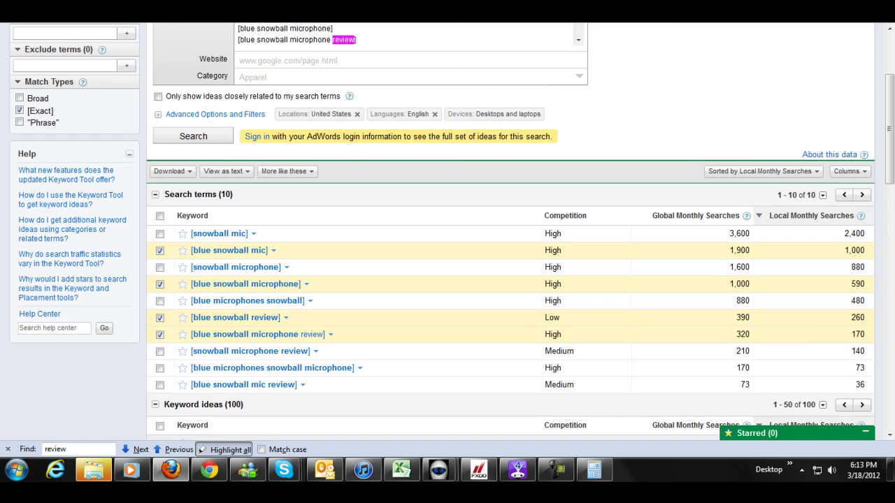
Step: Retitle the oDesk job 'Need 3 articles SEO written for my website.'
key("ctrl+Tab")
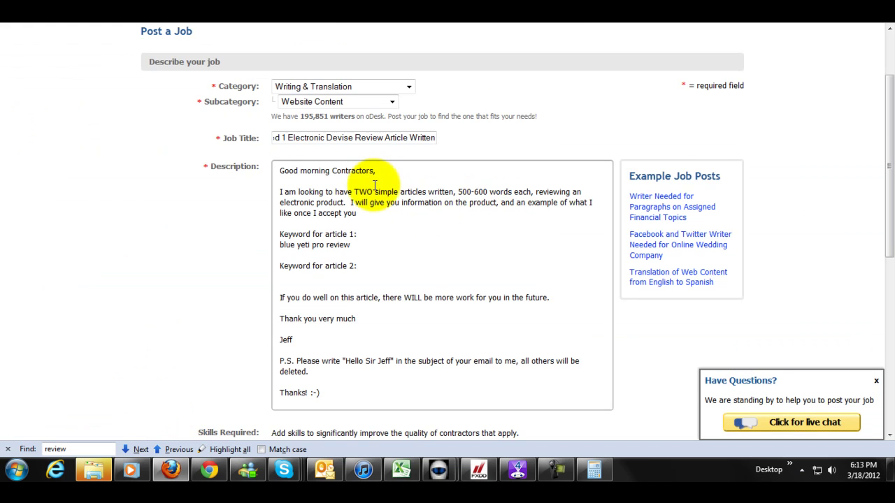
mouse_move(315, 137)
left_mouse_down()
mouse_move(175, 139)
mouse_move(314, 137)
left_mouse_up()
triple_click(314, 134)
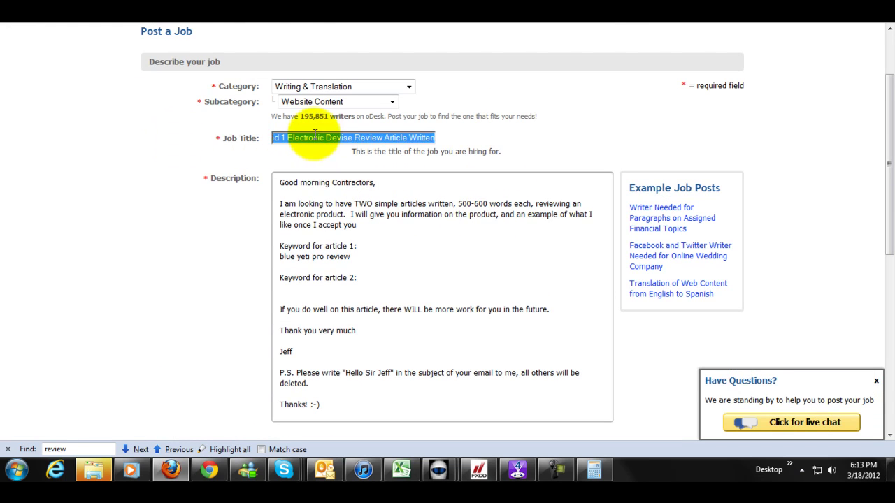
key("BackSpace")
type("Need 3 articles SEO written for my website.")
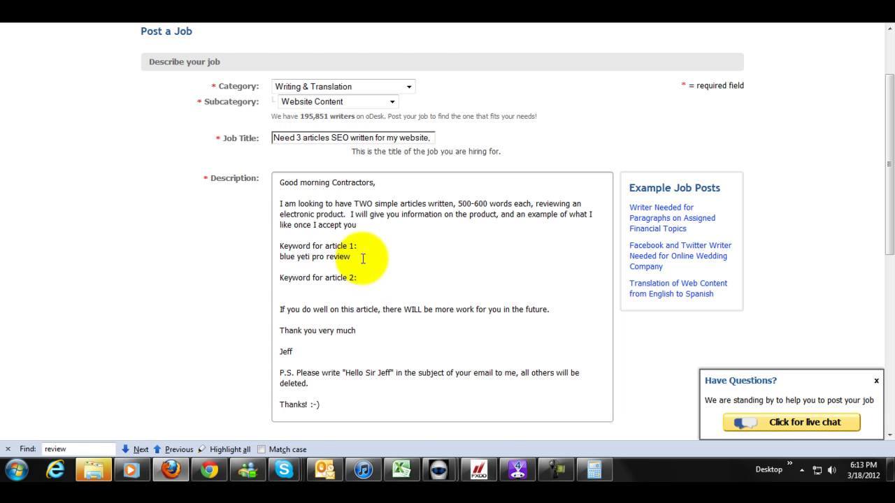
Step: Change TWO to THREE, paste the snowball keywords under article 2, and add 'Keyword for article 3:'
double_click(362, 211)
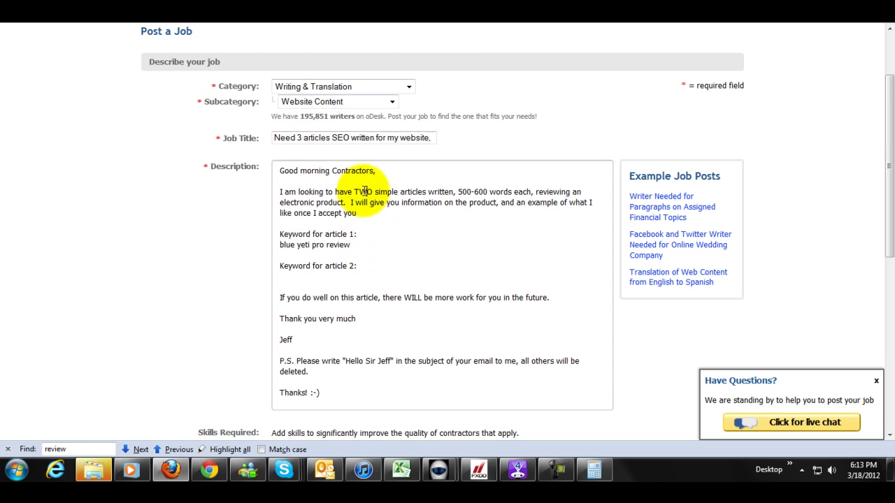
double_click(364, 191)
type("THREE")
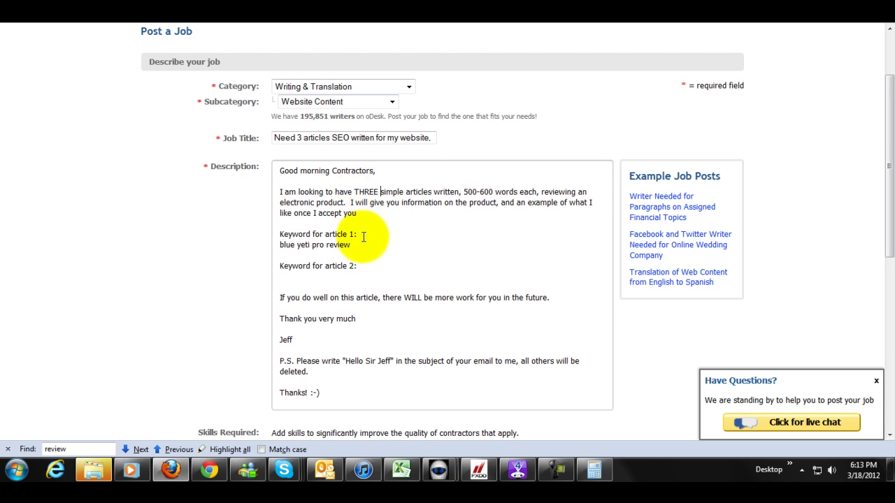
left_click(368, 266)
key("ctrl+v")
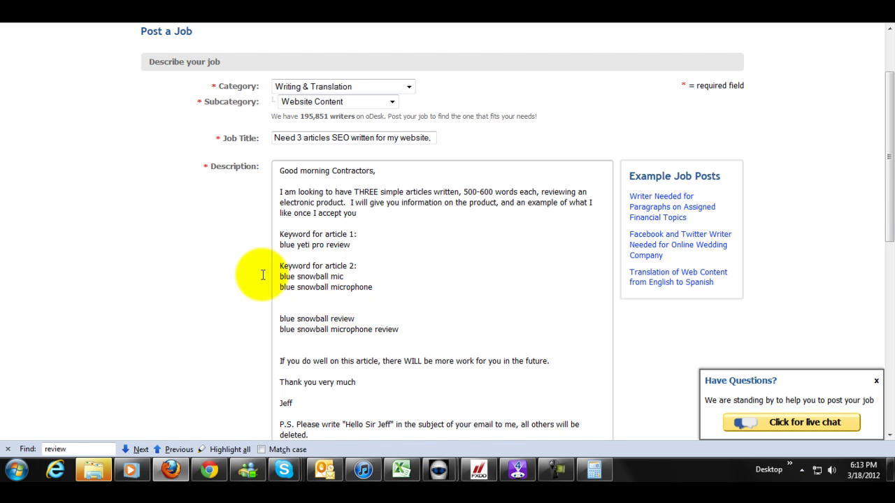
left_click_drag(376, 264, 249, 271)
left_click(305, 311)
key("ctrl+v")
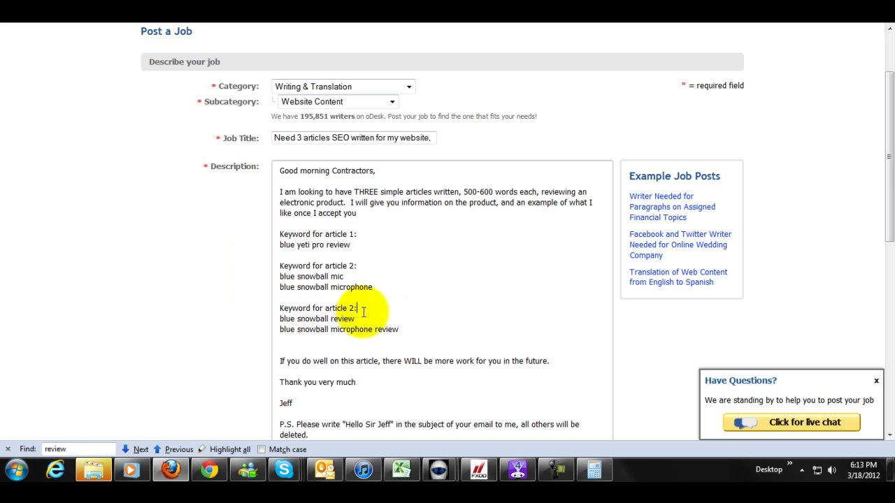
left_click(350, 308)
key("BackSpace")
type("3")
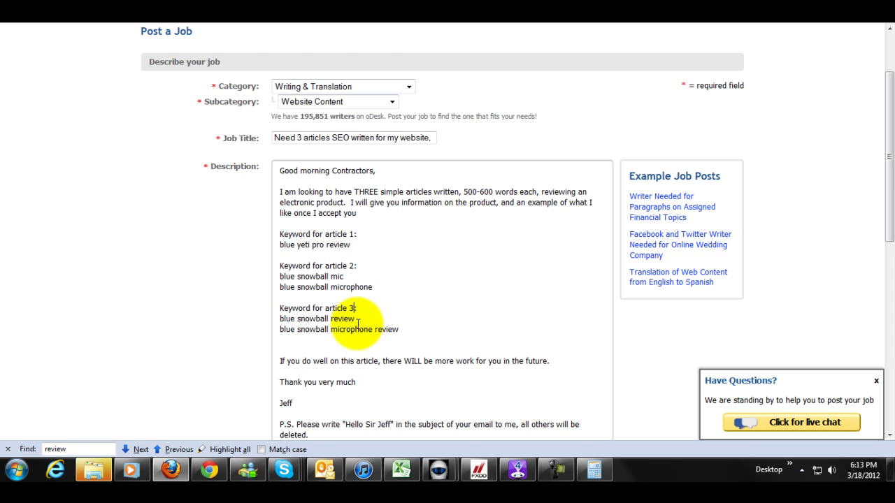
Step: Reword the closing sentence to refer to 'the articles' and remove the extra blank line
double_click(367, 361)
key("BackSpace")
key("BackSpace")
key("BackSpace")
key("BackSpace")
type("e the articles")
key("Delete")
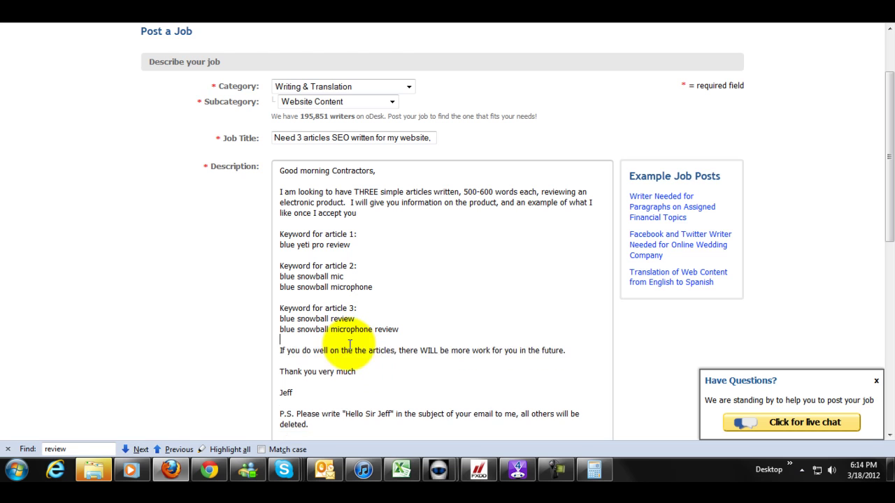
Step: Replace the 6.00 in the Budget field with 9.00 US dollars
scroll(887, 143, "down", 7)
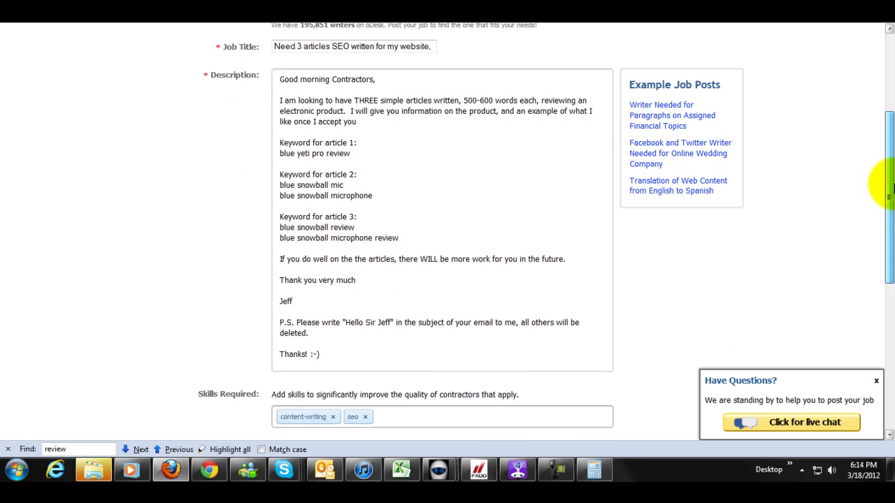
left_click(348, 296)
left_click_drag(349, 296, 467, 301)
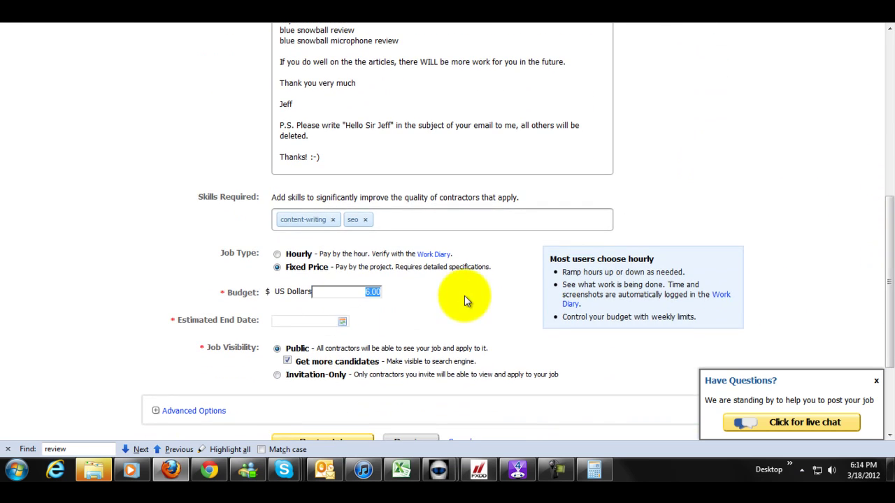
type("9.00")
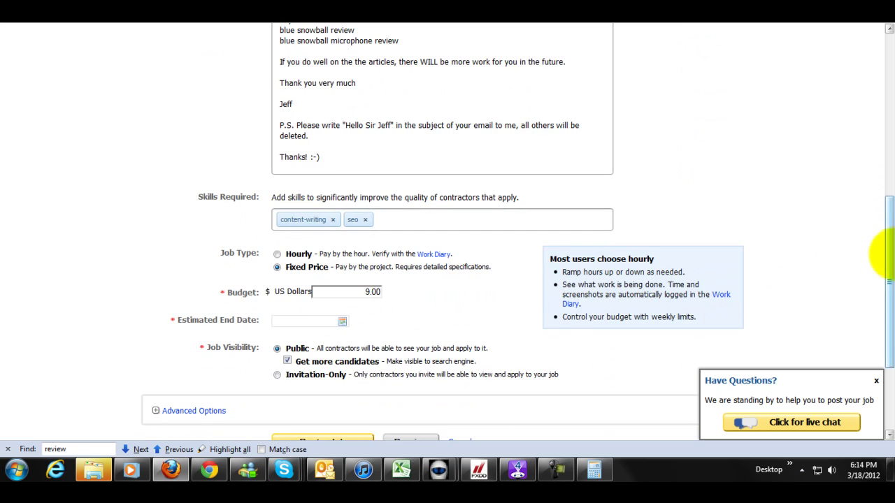
scroll(893, 225, "up", 2)
left_click_drag(892, 225, 892, 175)
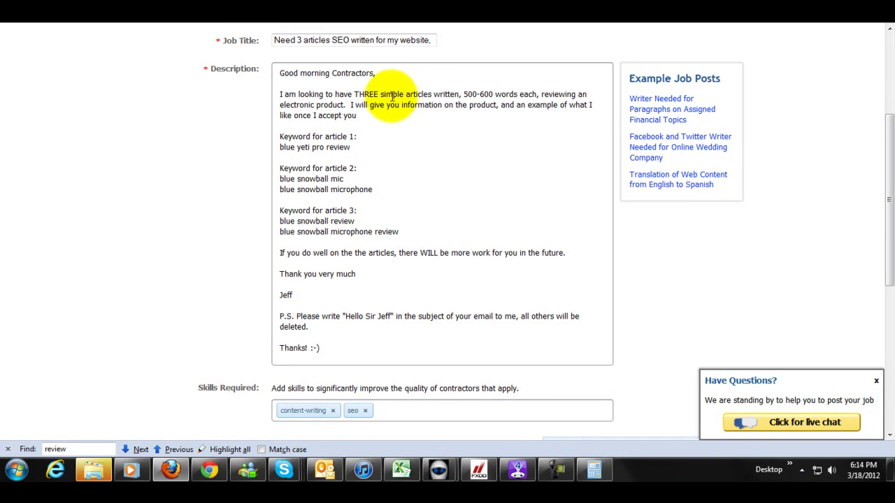
Step: Add 'these must be:' and a numbered list: 1. SEO Written and Friendly, 2. 500-600 words each
left_click(462, 94)
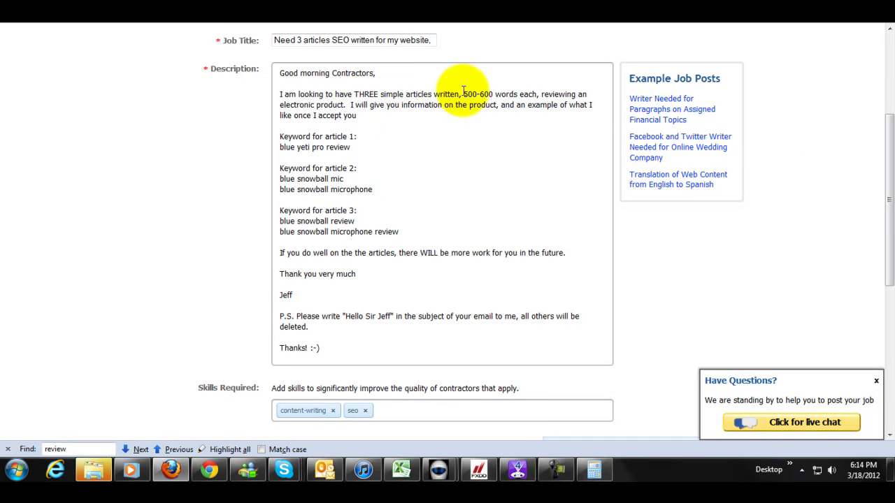
type("these must be:")
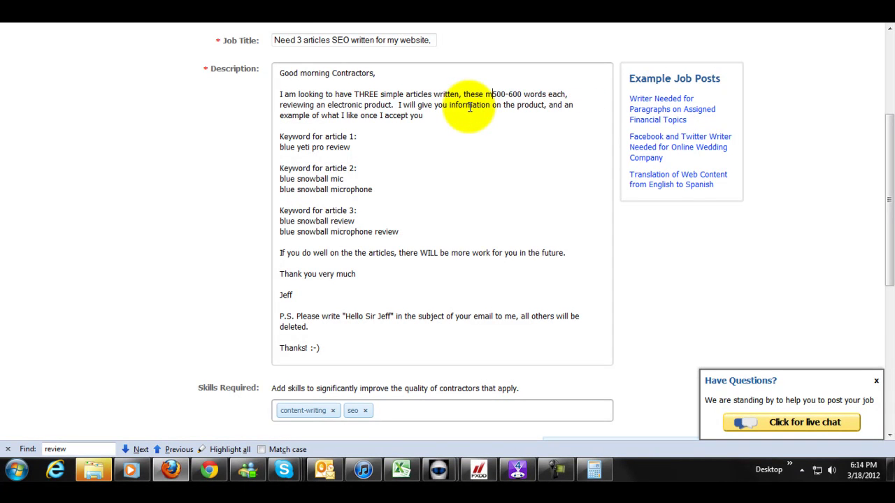
key("Return")
key("Return")
type("1.  SEO Written and Friendly")
key("Return")
type("2.")
key("ctrl+Right")
key("ctrl+Right")
key("ctrl+Right")
key("ctrl+Right")
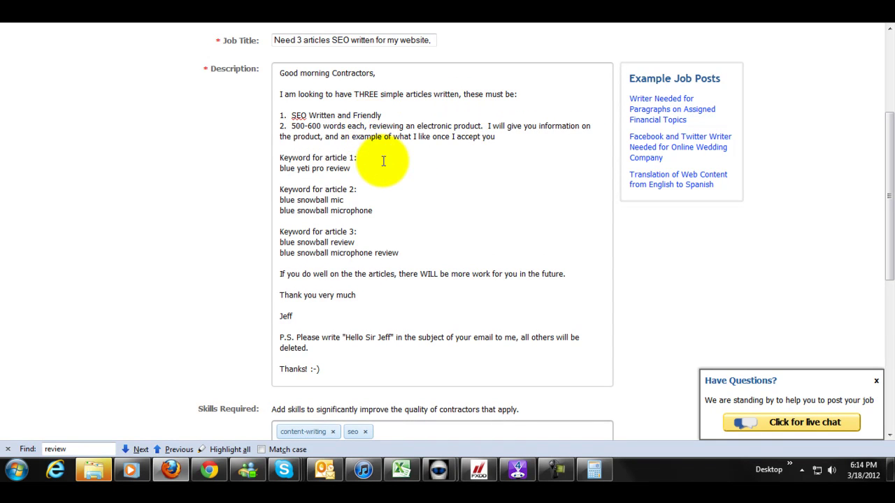
key("BackSpace")
key("BackSpace")
Step: Rewrite the product paragraph: writers review a few products, read about them below, website and examples to follow
key("Return")
key("Return")
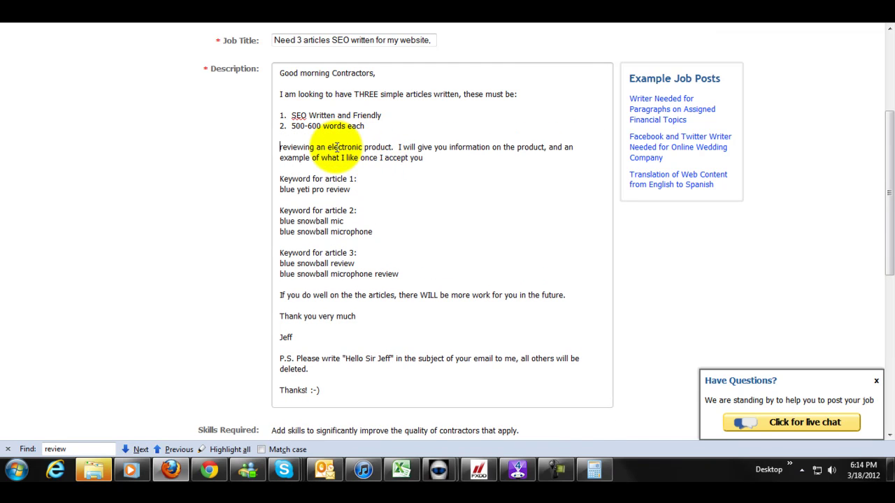
type("You will")
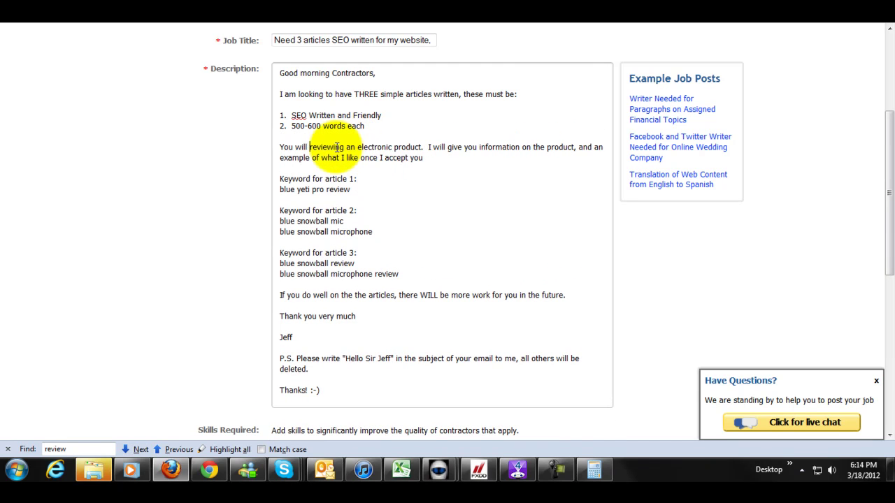
double_click(349, 149)
type("a few")
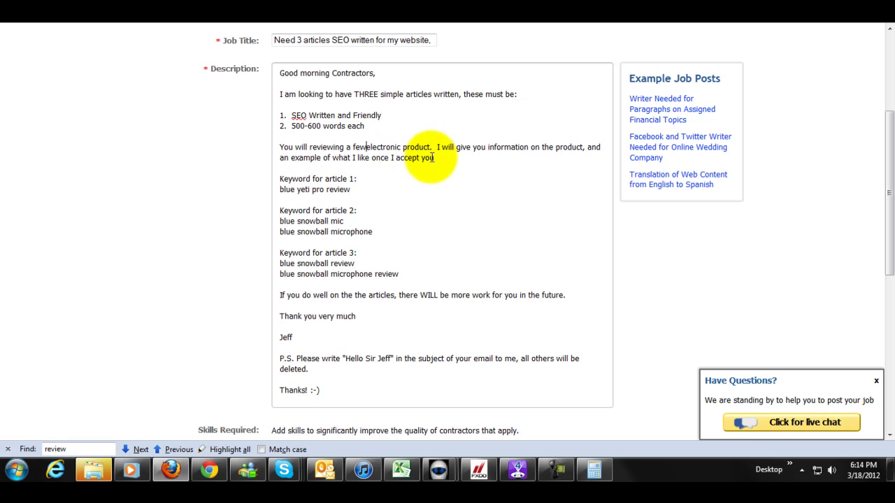
type("s")
left_click_drag(450, 158, 442, 143)
key("BackSpace")
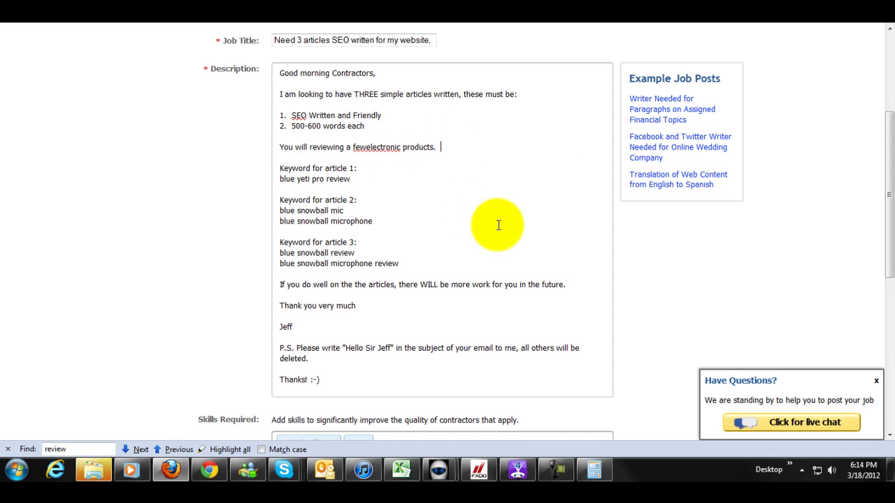
type("Please read about them below")
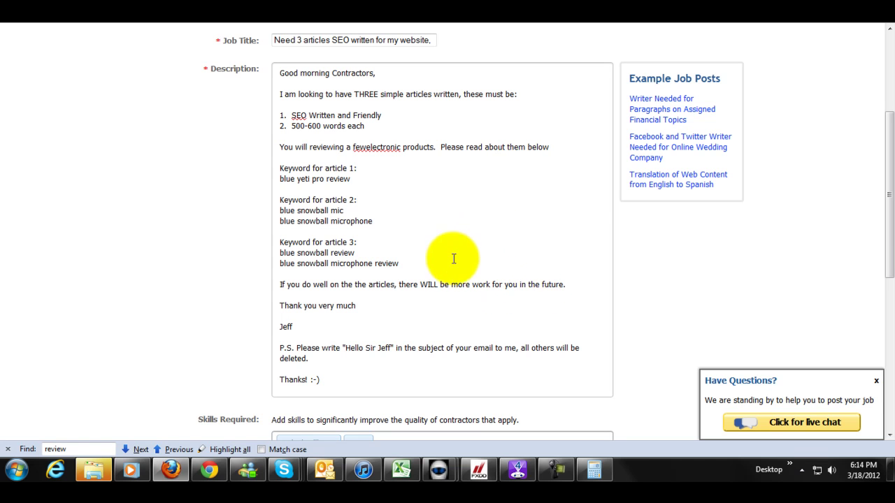
type(".  I wi")
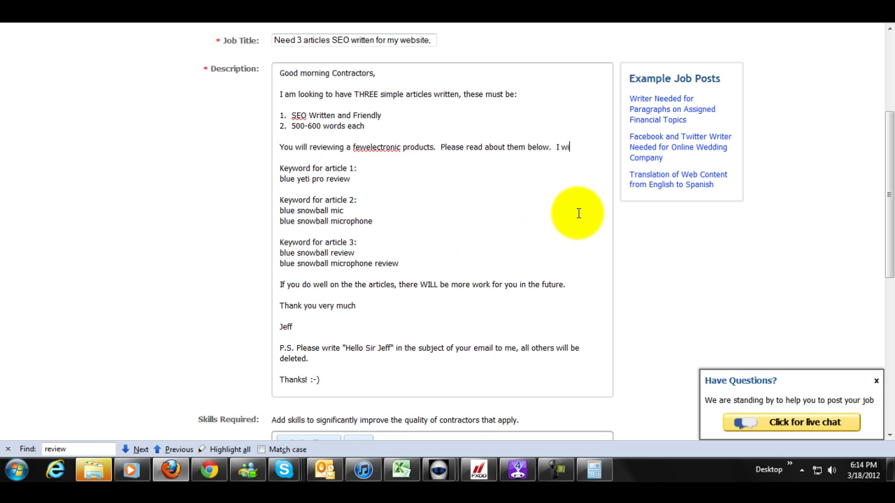
type("ll give you the website ")
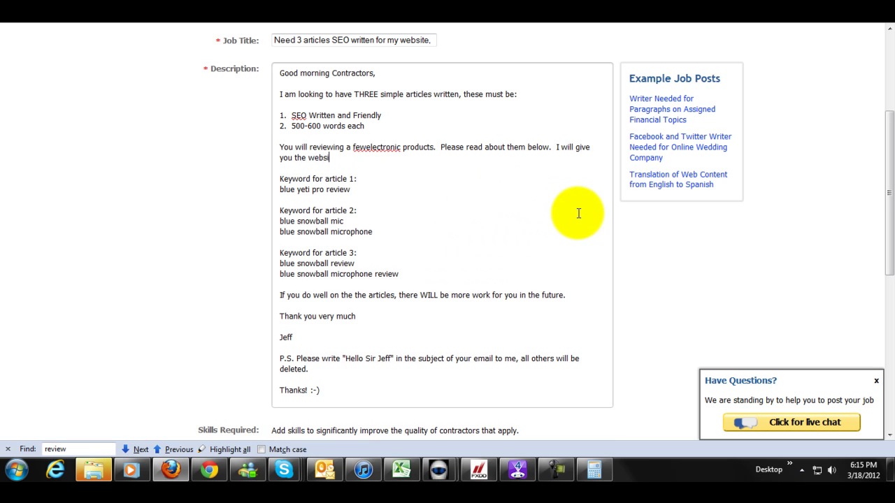
type("you'll be writing for, and a few examp")
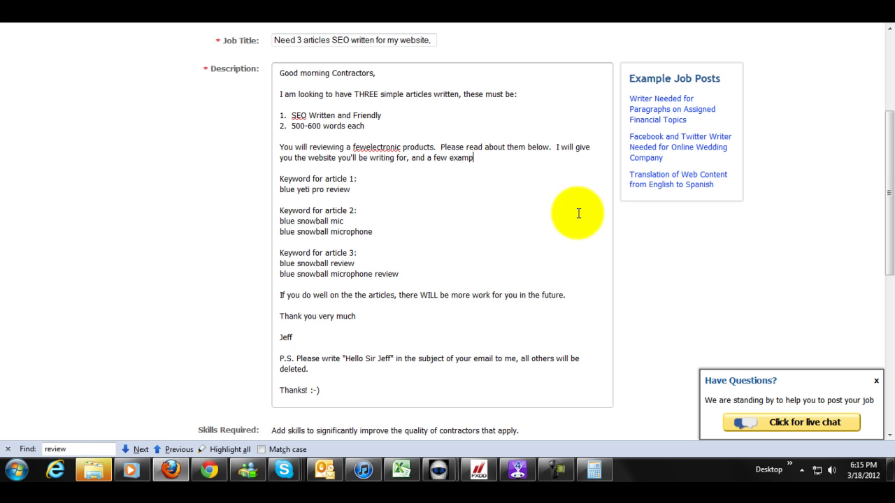
type("les if I accept you for this job.")
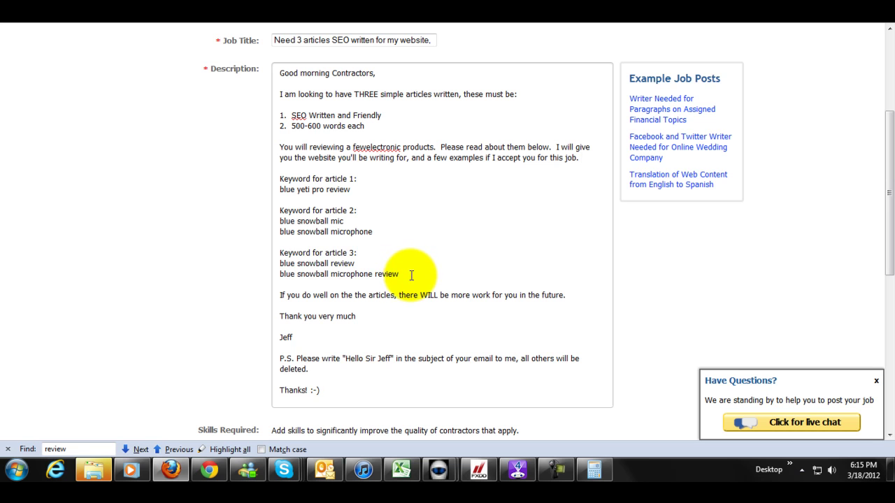
Step: Review the three articles' keyword lists and close the Have Questions live-chat box
left_click_drag(413, 273, 219, 179)
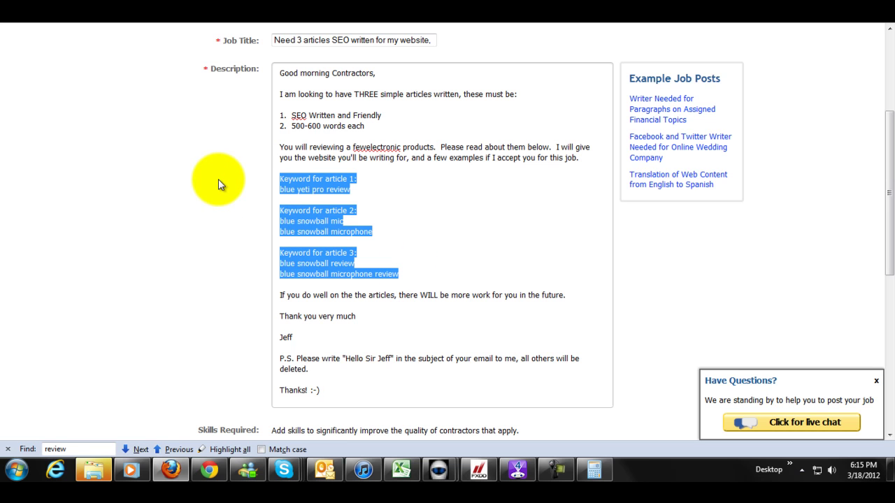
left_click(876, 382)
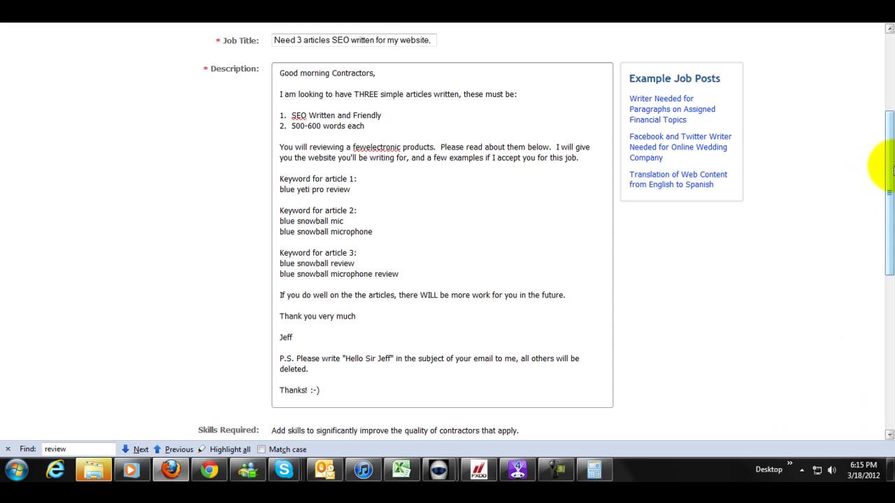
left_click_drag(894, 167, 885, 142)
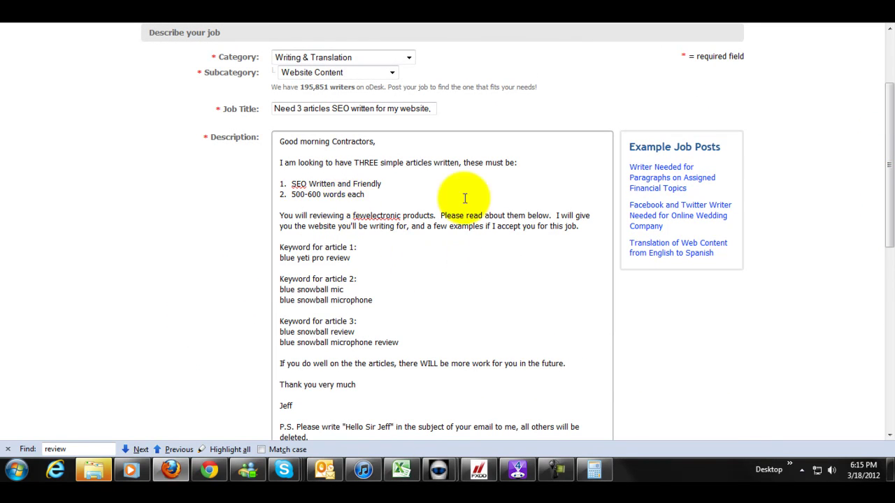
scroll(886, 140, "down", 4)
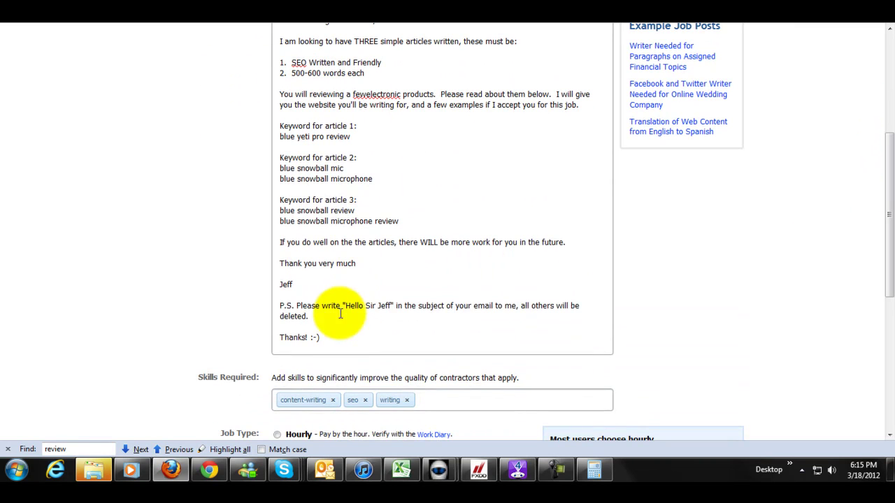
Step: Review the P.S. paragraph and required email subject phrase, then scroll toward the Budget section
left_click_drag(338, 318, 265, 310)
left_click(336, 323)
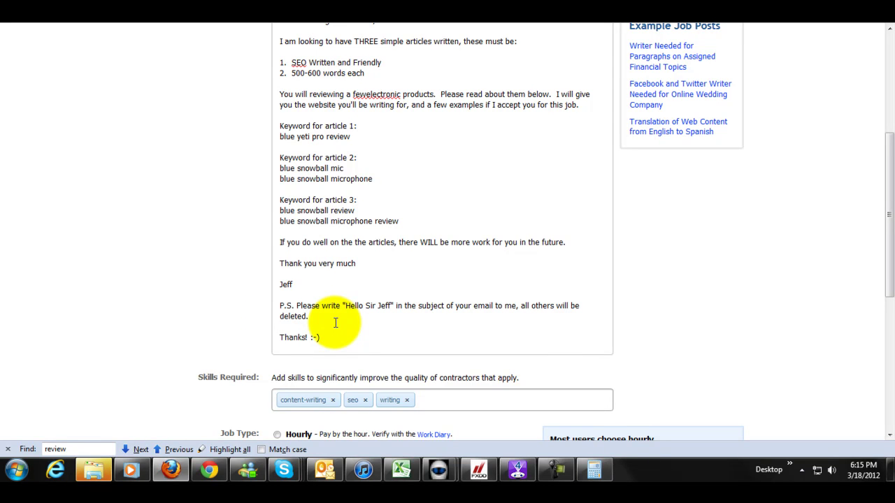
left_click_drag(392, 306, 340, 305)
left_click(408, 325)
scroll(875, 249, "down", 5)
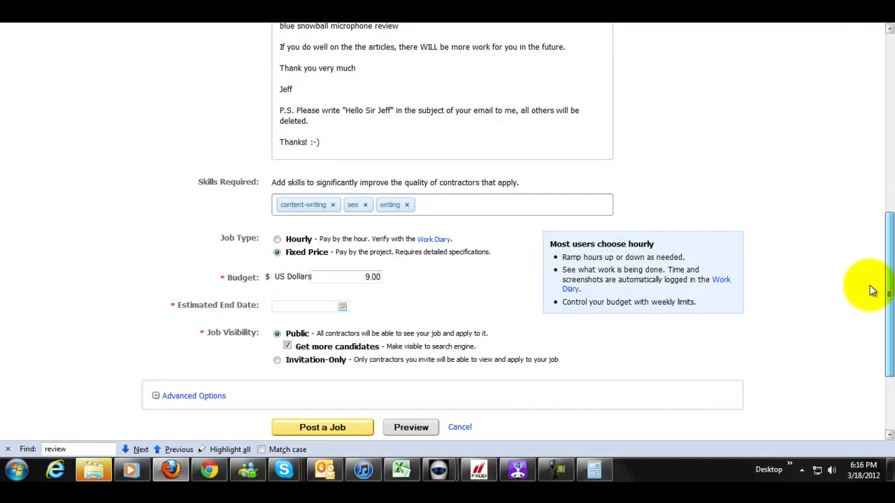
Step: Set the Estimated End Date to Mar 21, 2012, keeping Get more candidates checked and visibility Public
scroll(870, 298, "down", 2)
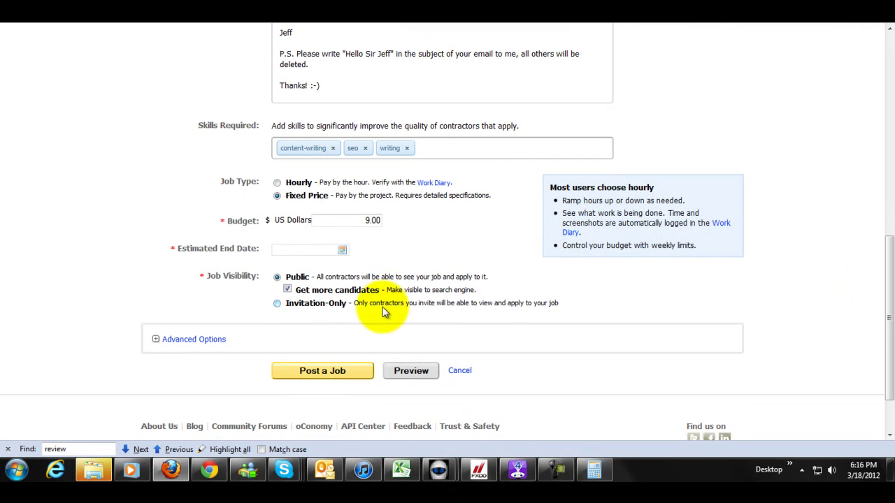
left_click(341, 250)
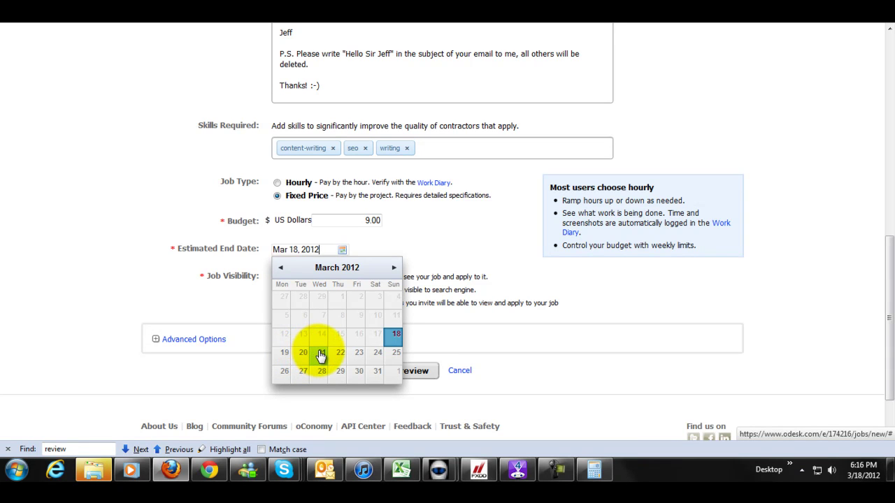
left_click(320, 357)
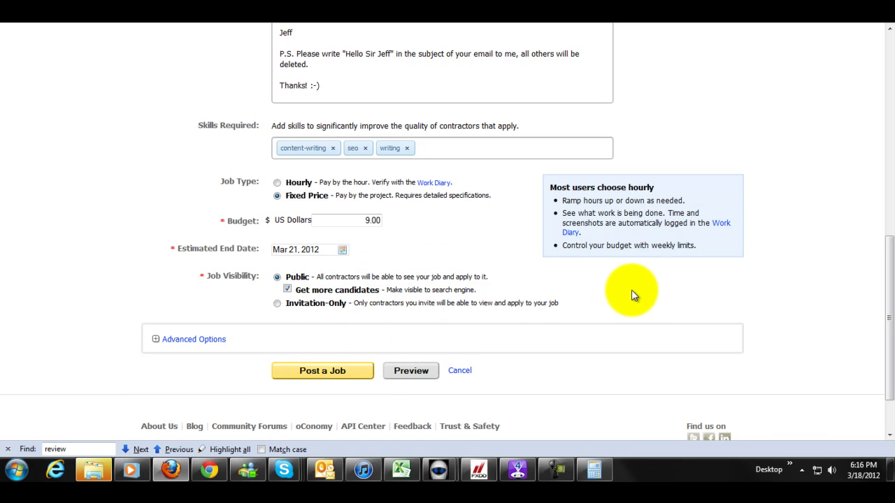
left_click(288, 291)
left_click(288, 290)
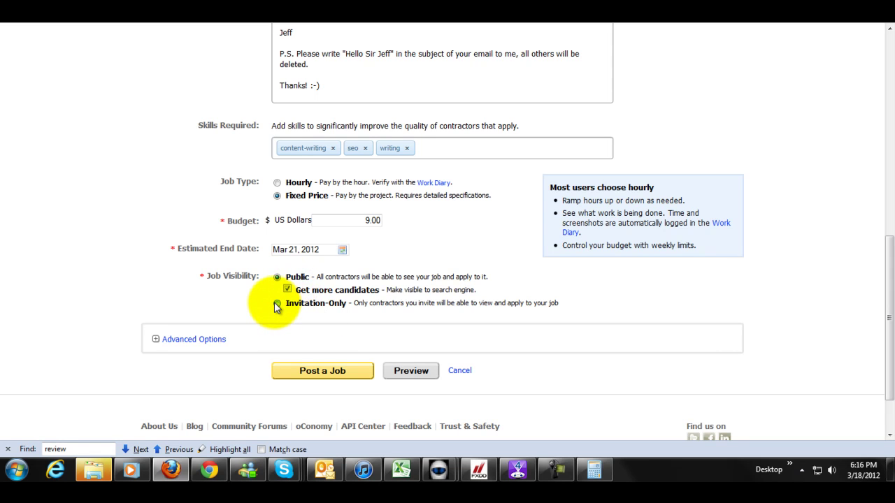
left_click(277, 305)
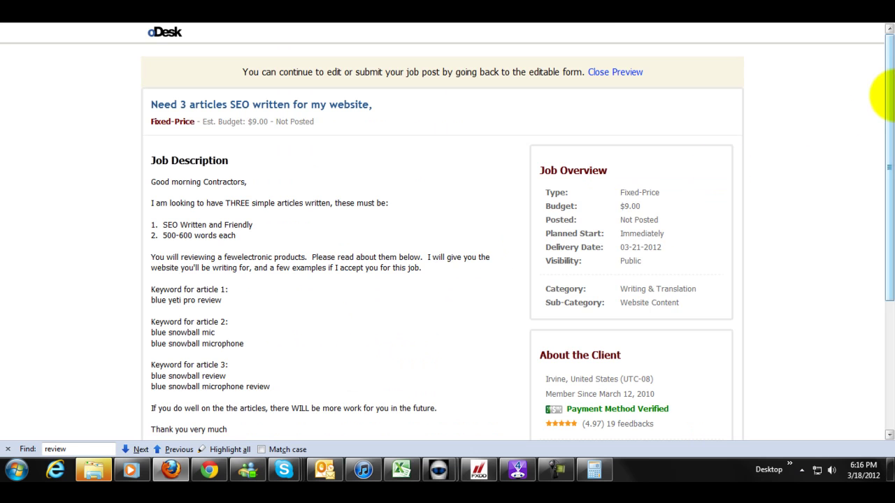
Step: In the job preview, find the client's $435 total spent and 57 hours billed, and bring back Calculator
scroll(890, 84, "down", 1)
left_click_drag(890, 84, 867, 199)
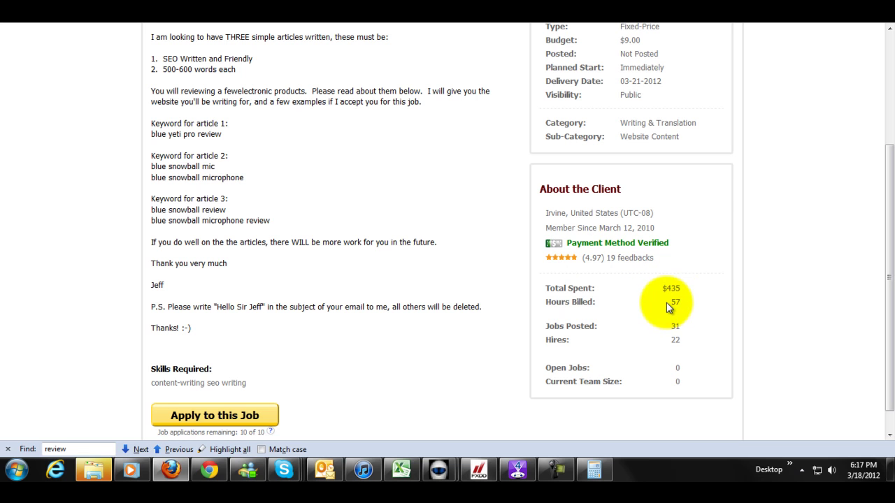
left_click_drag(689, 303, 669, 294)
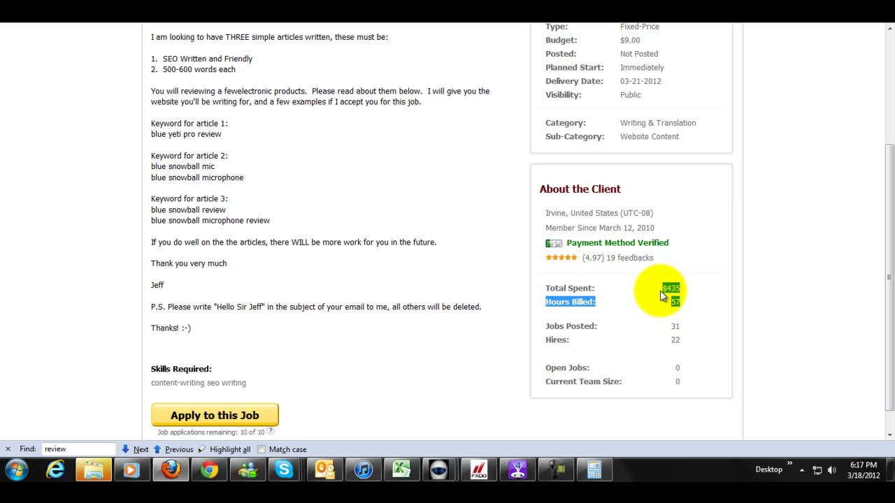
left_click(703, 291)
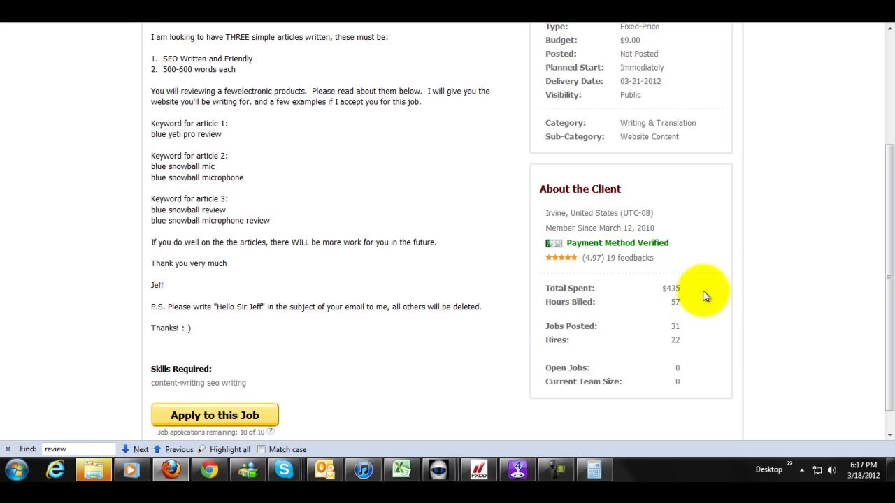
left_click(595, 470)
Step: Calculate 435 ÷ 57 for the client's hourly rate (about 7.63), then close Calculator
left_click(675, 251)
left_click_drag(651, 161, 311, 148)
left_click(294, 277)
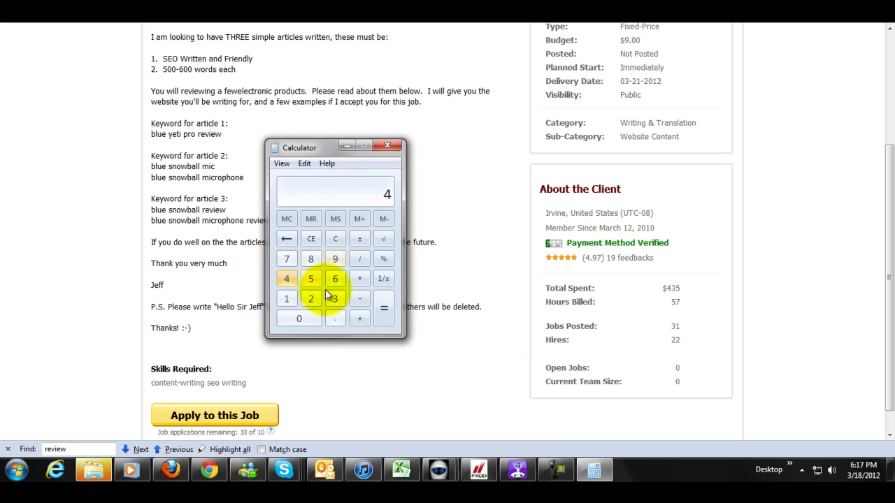
left_click(333, 297)
left_click(312, 279)
left_click(365, 258)
left_click(311, 279)
left_click(287, 259)
left_click(384, 315)
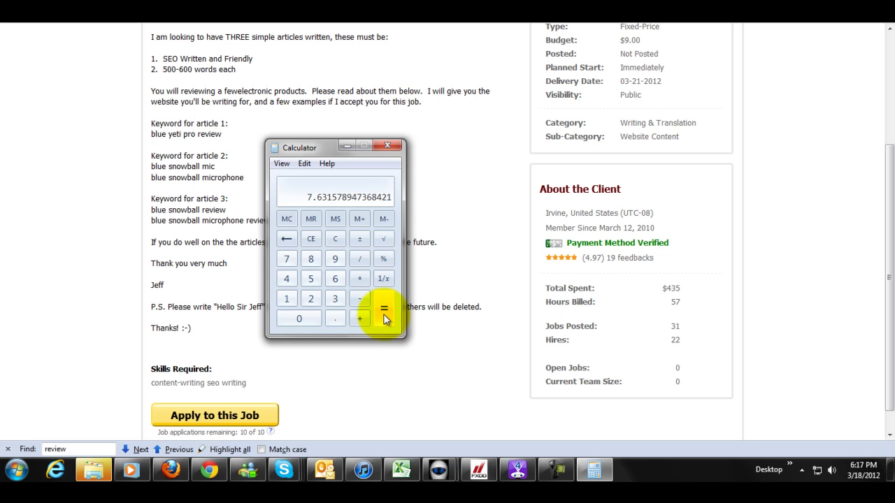
left_click(396, 144)
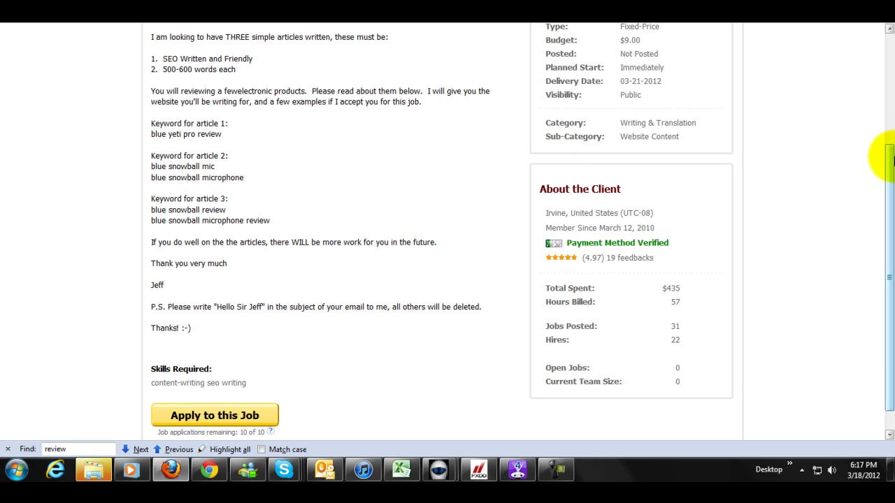
Step: Return to the job form and post the SEO articles job
left_click_drag(885, 156, 892, 70)
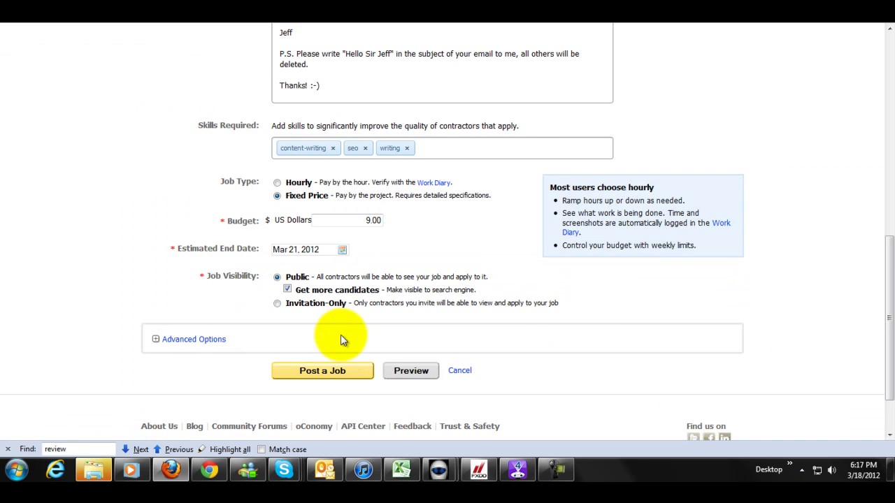
left_click(347, 378)
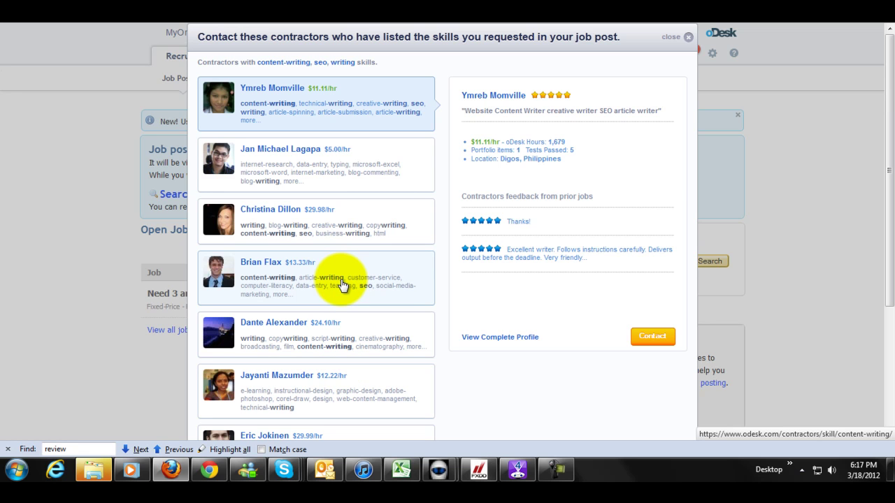
Step: Browse the suggested content-writing and SEO contractors, then close the suggestions list
scroll(329, 309, "down", 2)
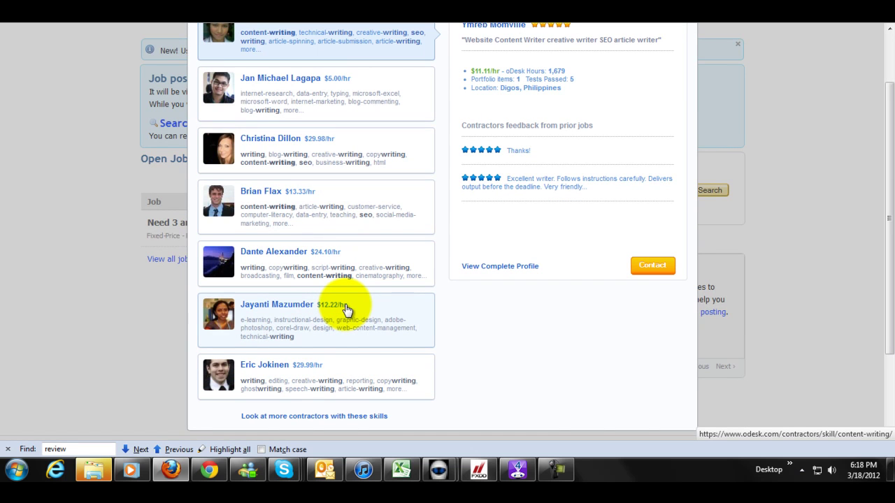
scroll(348, 310, "up", 2)
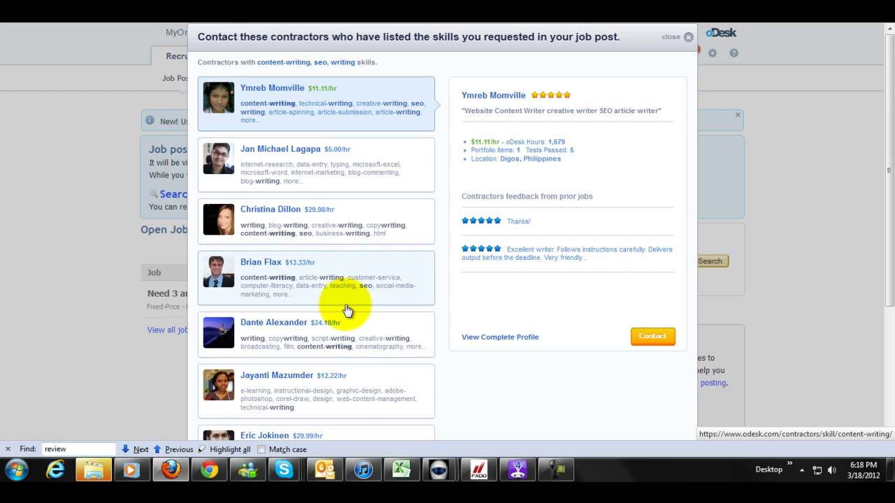
scroll(348, 310, "down", 2)
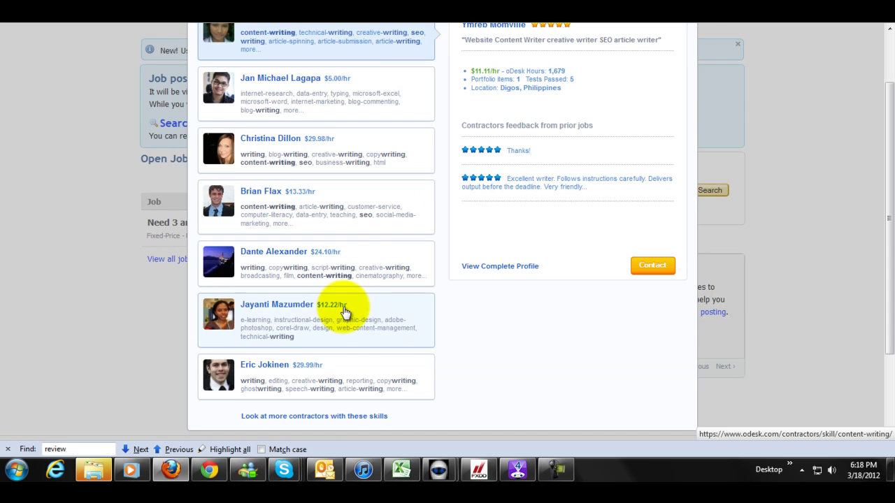
scroll(345, 310, "up", 2)
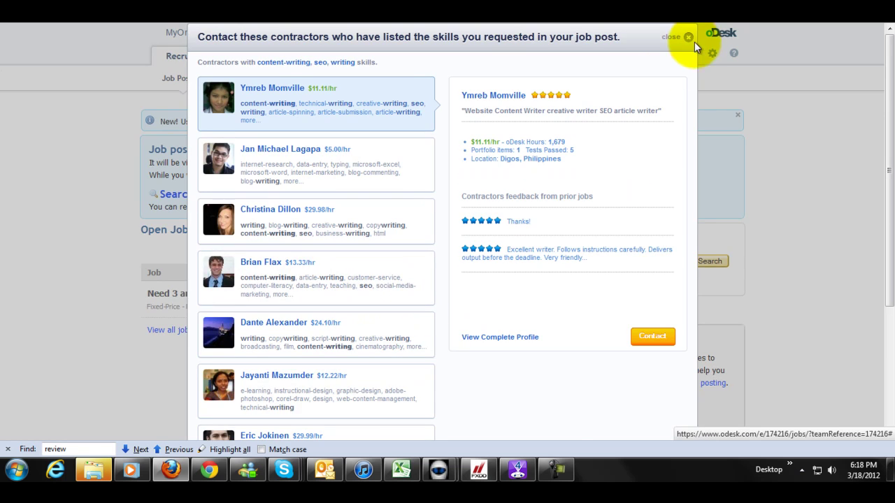
left_click(688, 36)
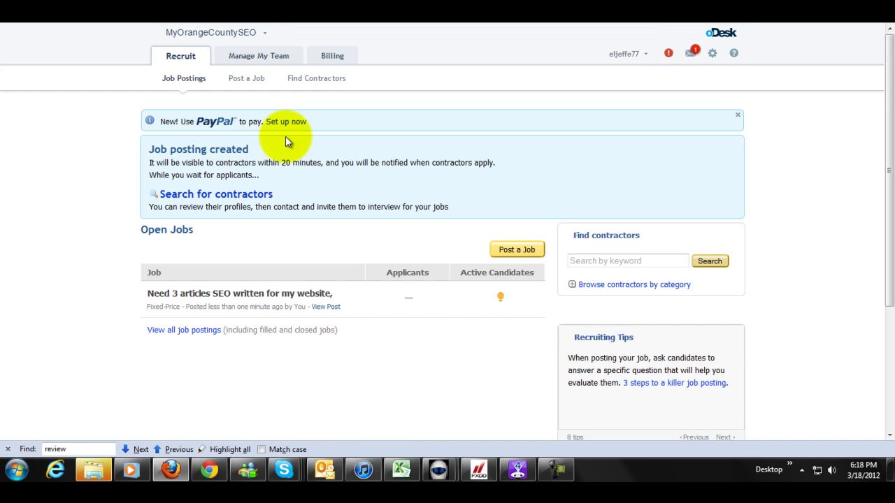
Step: Search contractors with the 'website content' keyword suggestion, yielding 16,830 results
left_click(300, 79)
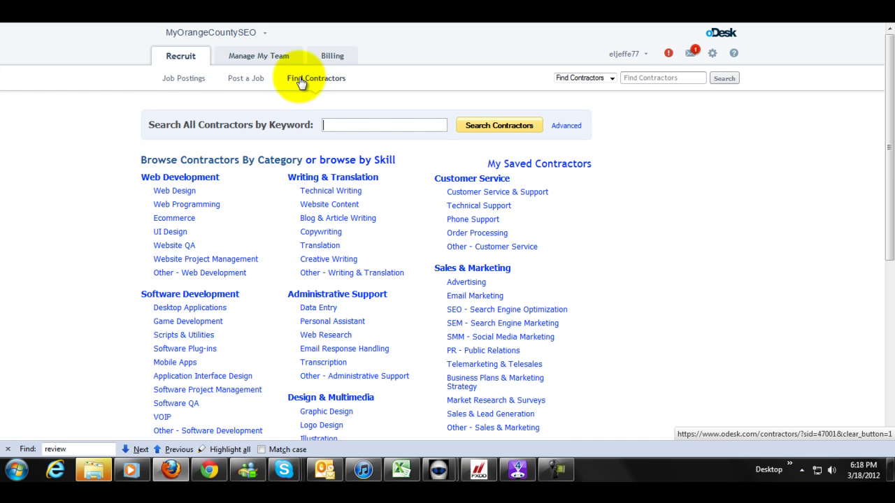
type("content")
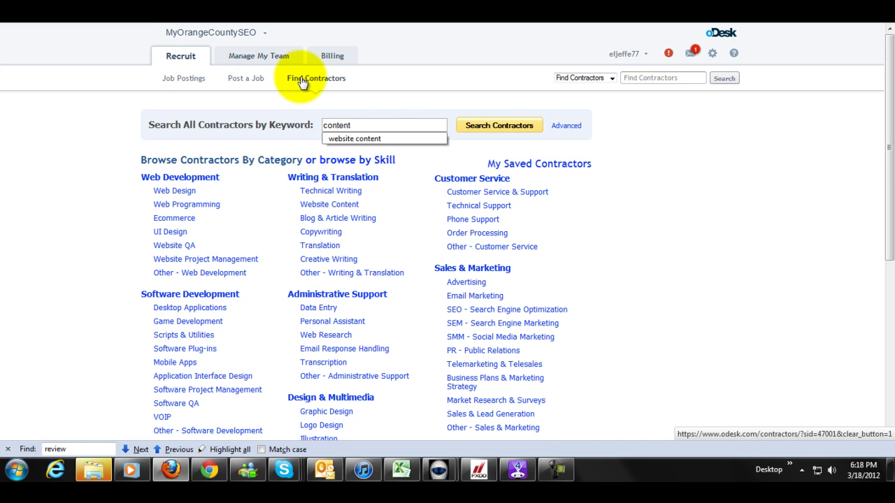
left_click(364, 138)
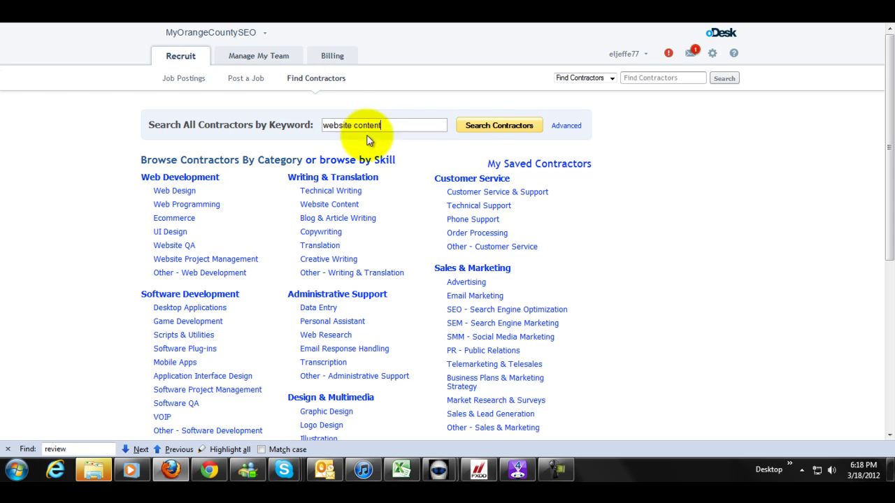
left_click(482, 130)
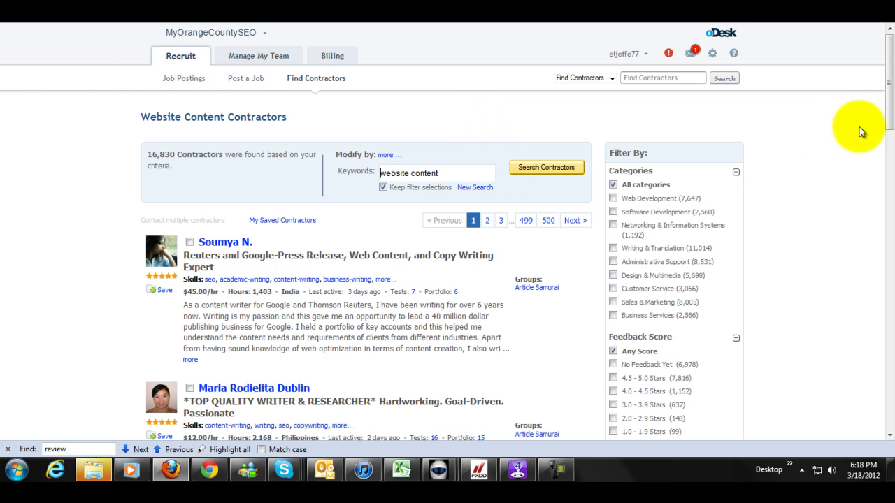
Step: Cap the contractor hourly rate filter at $5
scroll(888, 79, "down", 7)
scroll(786, 212, "up", 4)
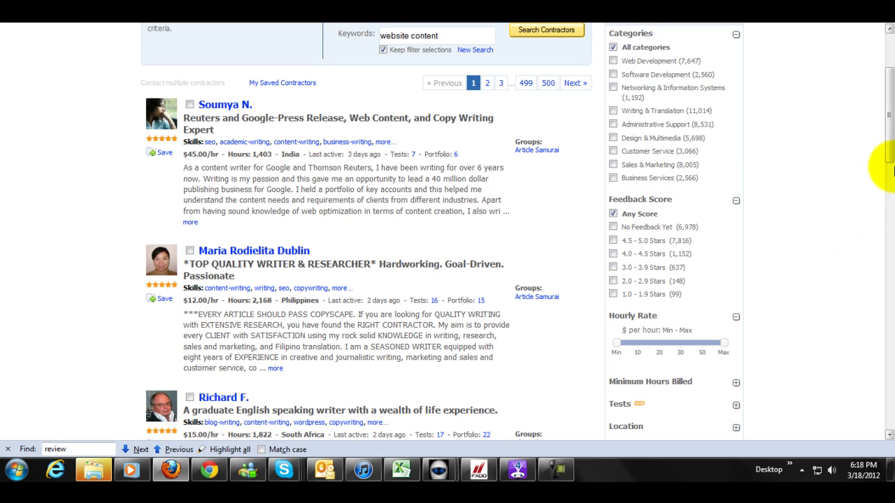
scroll(887, 146, "down", 4)
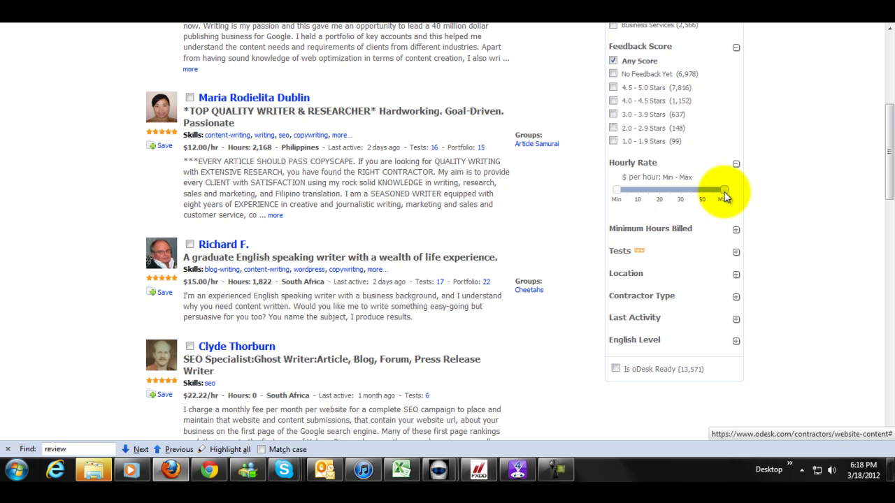
left_click_drag(726, 198, 631, 198)
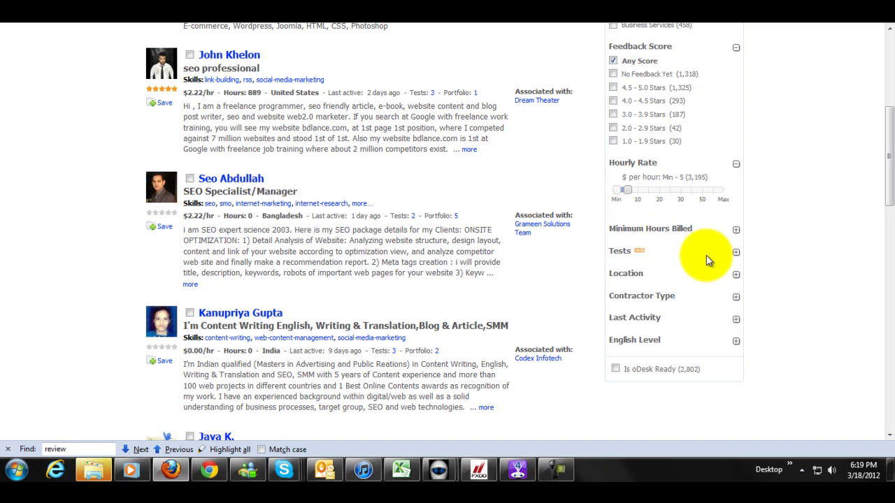
Step: Try filtering location to South Asia, then reset the location filter to Any Location
left_click(736, 274)
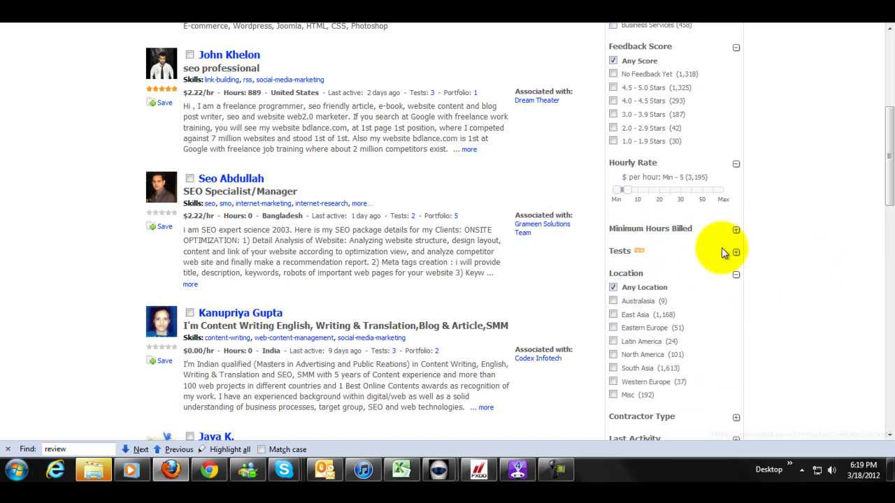
scroll(888, 163, "down", 3)
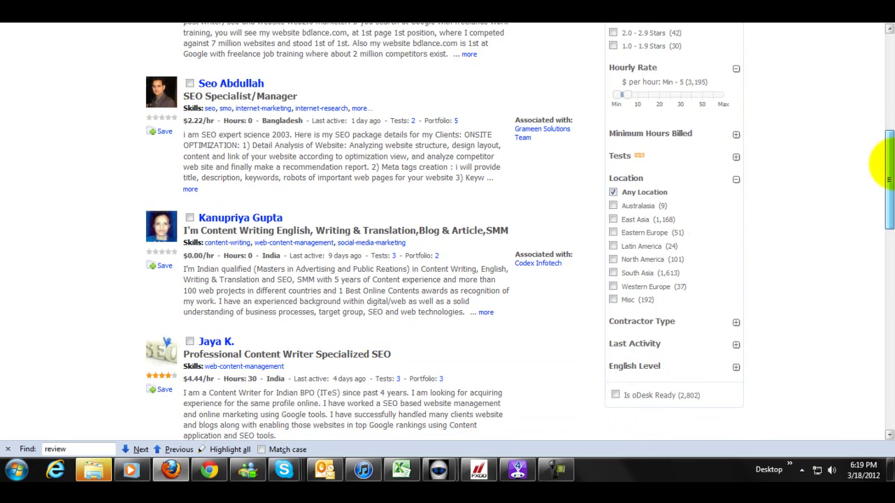
left_click(614, 272)
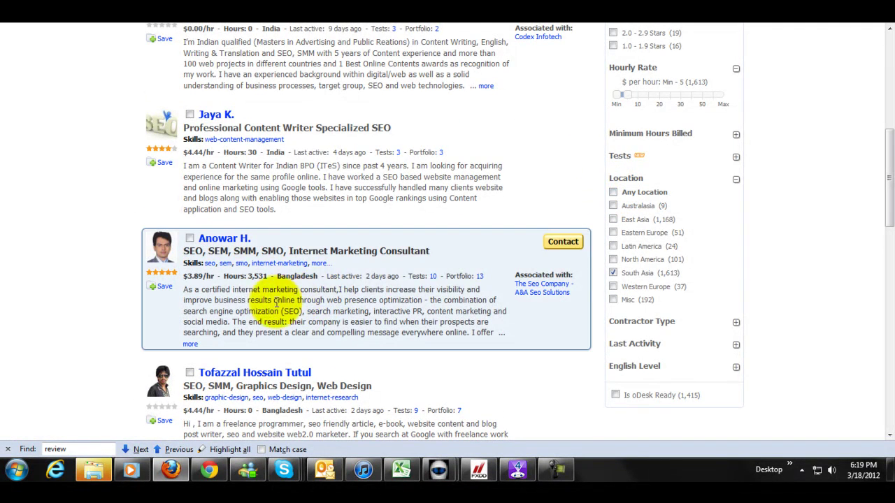
mouse_move(890, 181)
left_mouse_down()
mouse_move(888, 111)
mouse_move(888, 346)
mouse_move(882, 75)
mouse_move(883, 189)
left_mouse_up()
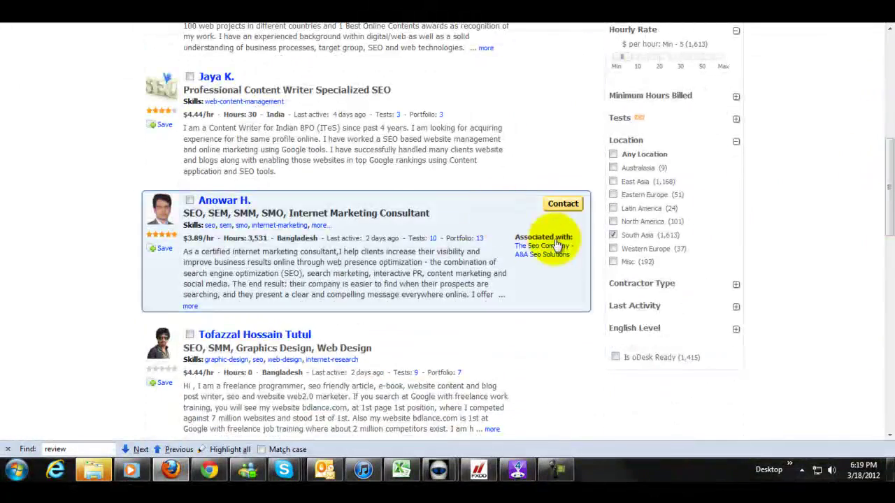
left_click(614, 235)
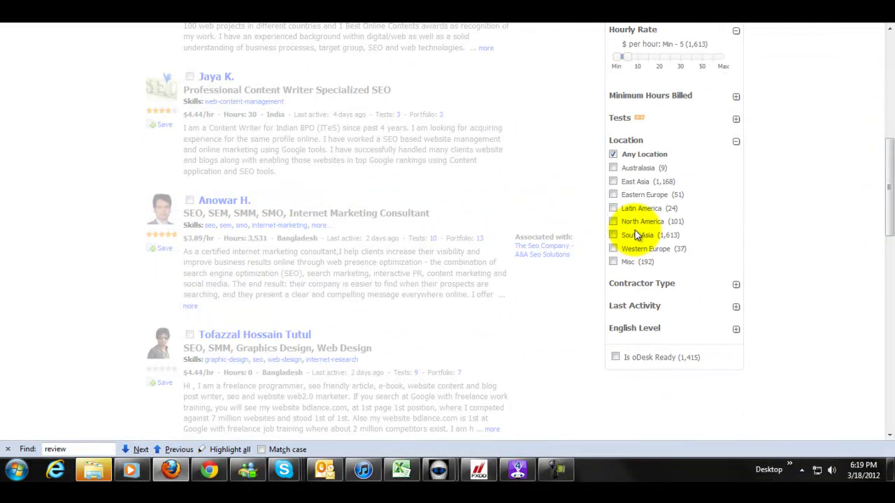
Step: Restrict location to East Asia and review the 1,168 contractors, led by Philippines-based writers
left_click(614, 182)
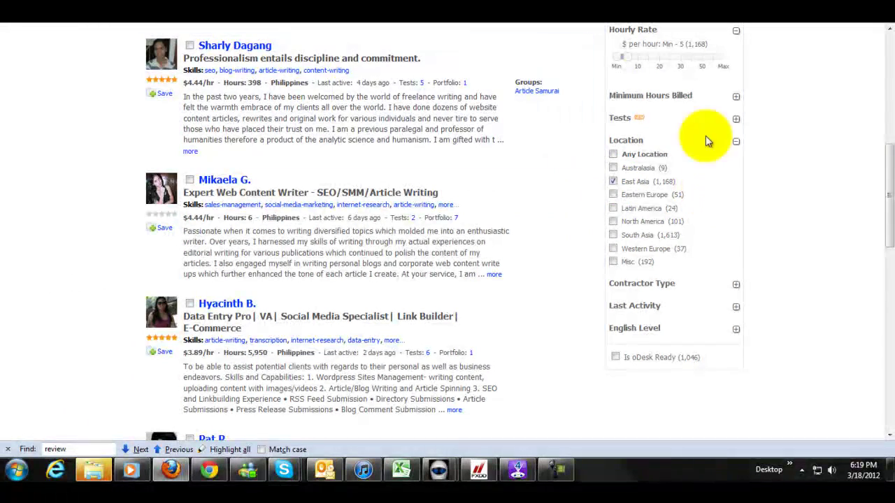
left_click_drag(889, 172, 887, 81)
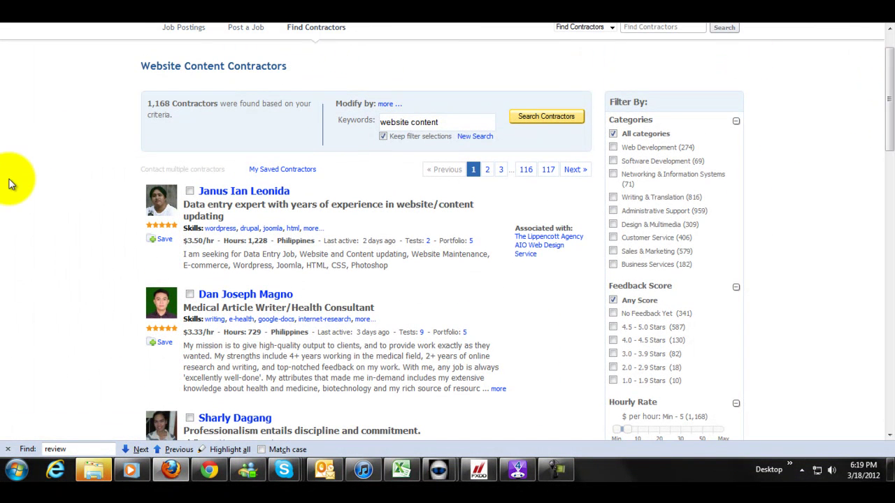
mouse_move(202, 238)
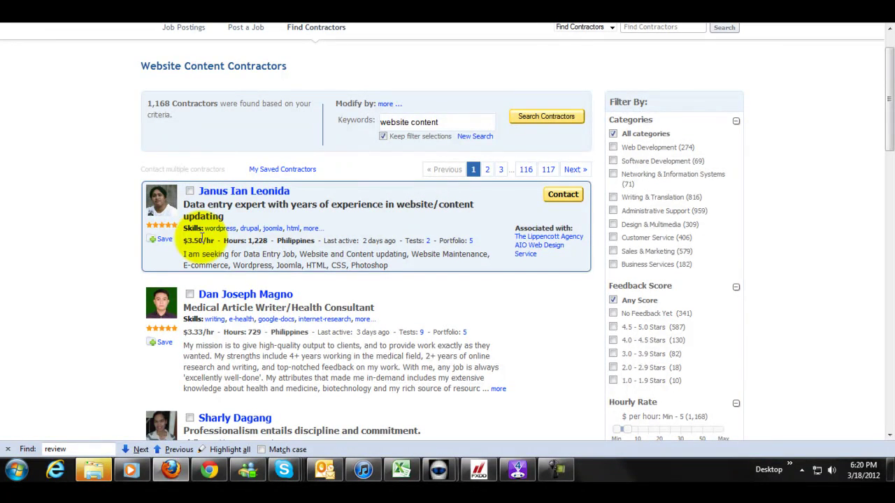
left_click_drag(887, 73, 890, 125)
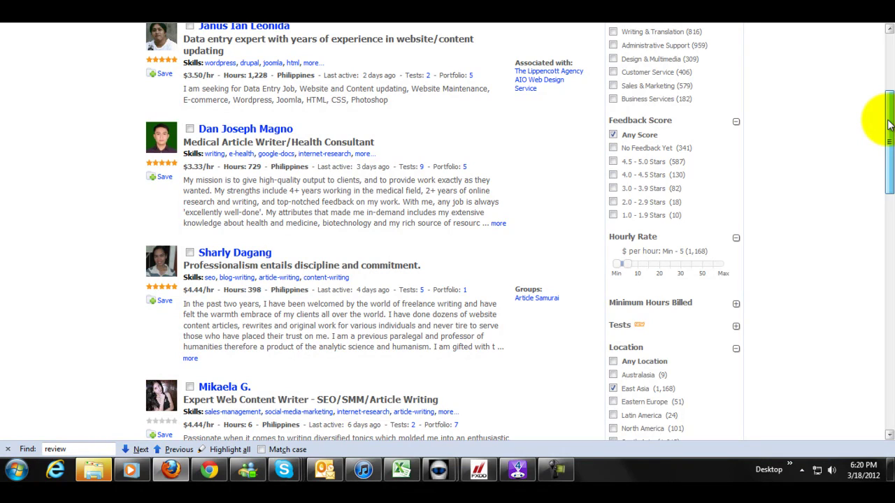
left_click_drag(888, 124, 879, 96)
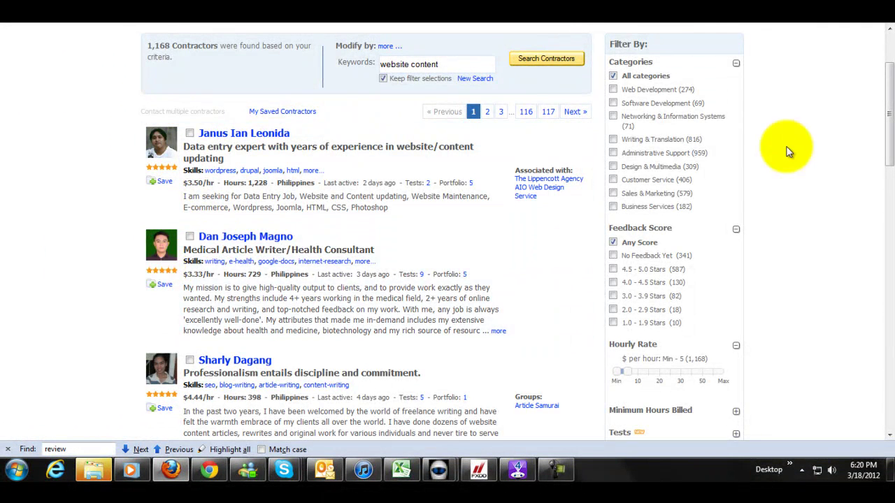
Step: Include 4.5–5.0 and 4.0–4.5 star feedback scores, narrowing results to 717 contractors
left_click_drag(887, 119, 881, 144)
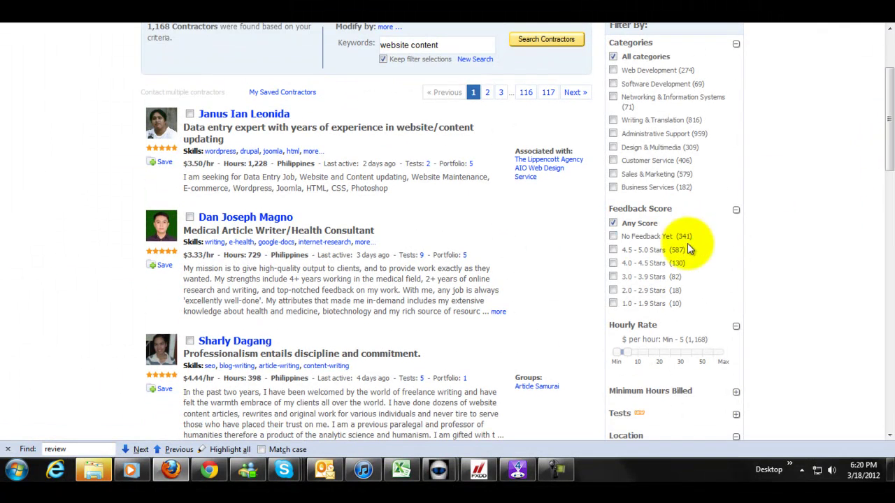
left_click(613, 251)
left_click(613, 262)
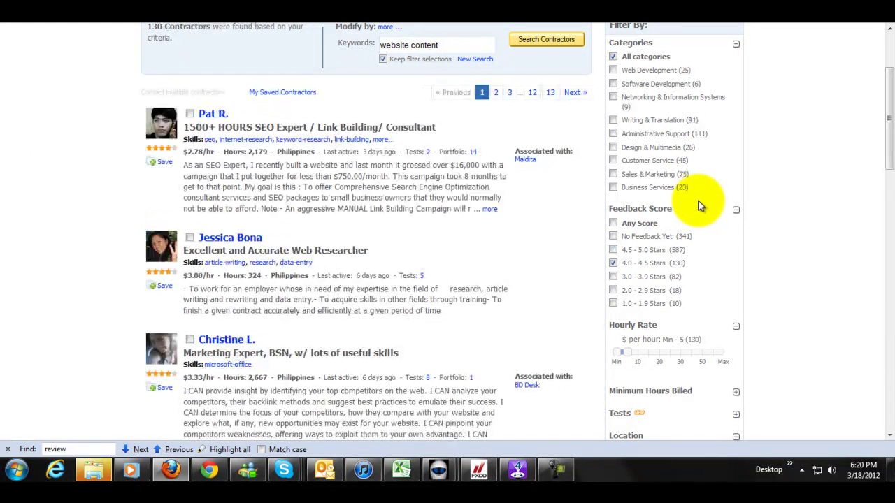
left_click_drag(890, 121, 882, 183)
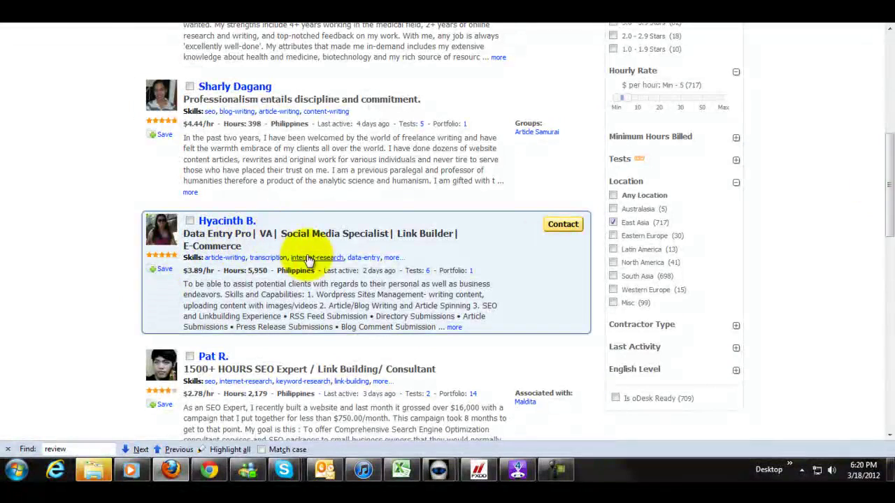
left_click_drag(882, 200, 890, 293)
Step: Scroll back to the top and select the 'website content' keywords text for replacement
mouse_move(177, 257)
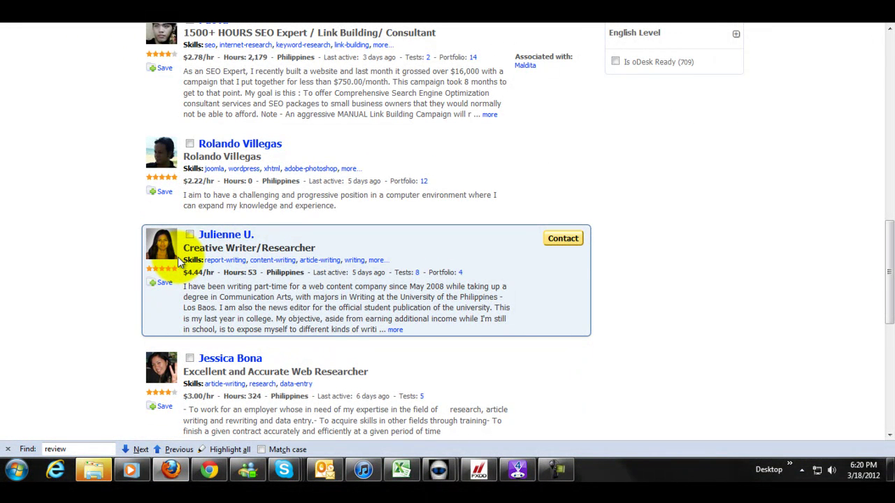
left_click_drag(889, 257, 879, 300)
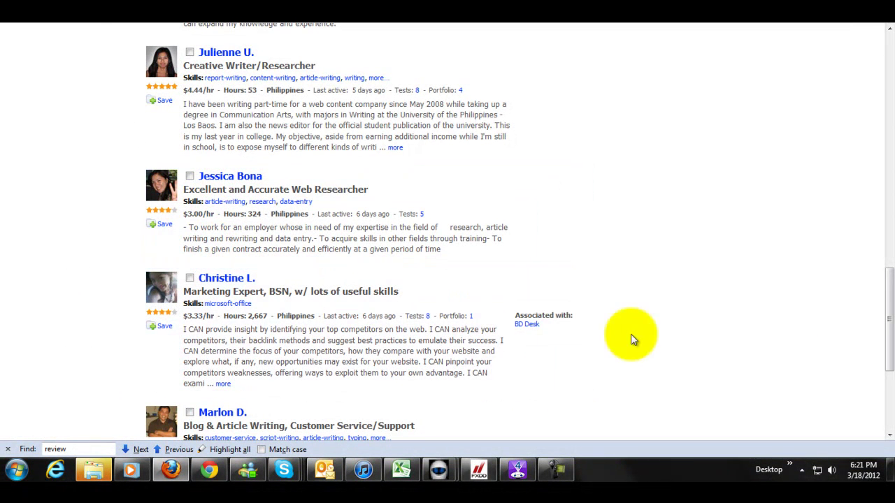
left_click_drag(887, 280, 886, 316)
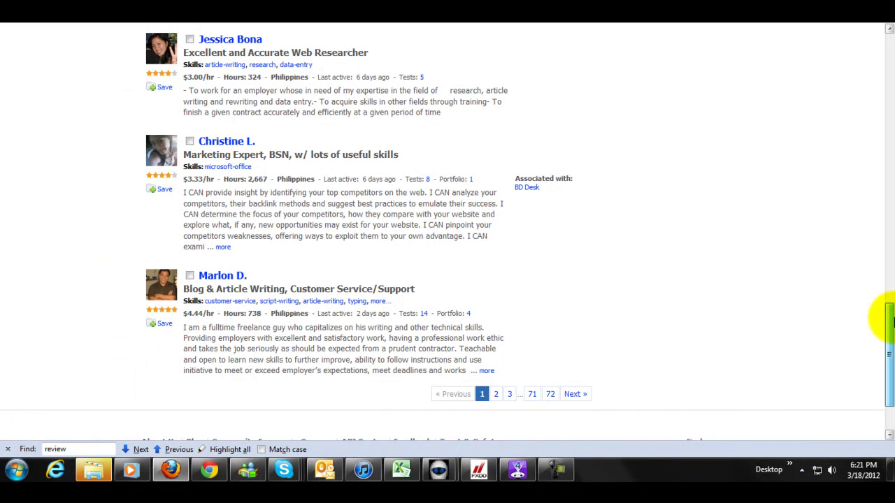
left_click_drag(886, 319, 863, 50)
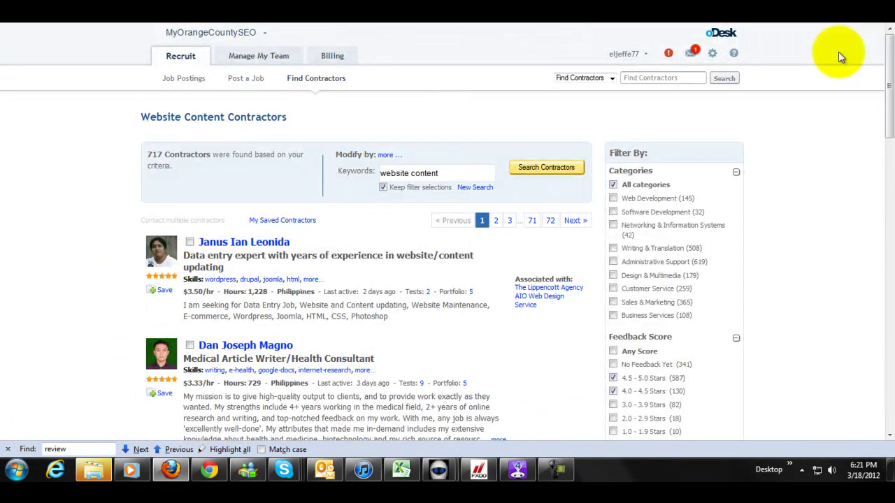
left_click_drag(437, 173, 260, 171)
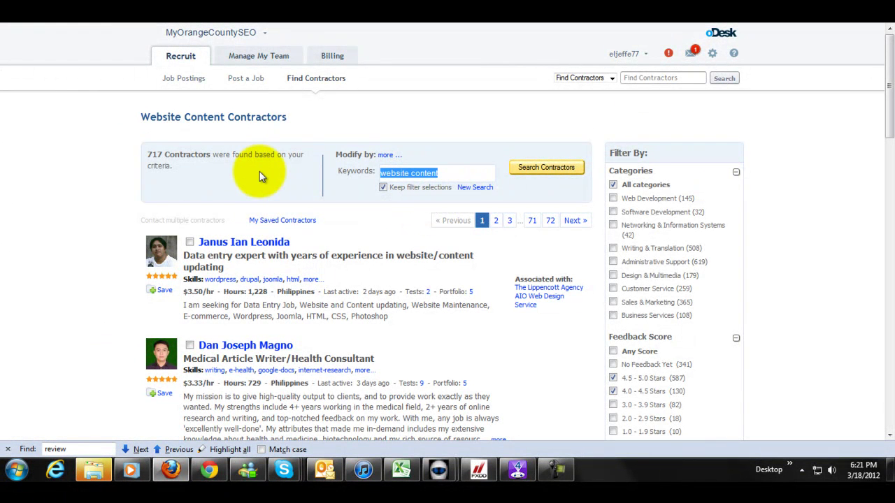
Step: Search contractors for 'article writing' and scroll through the 2,213 results
type("article writing")
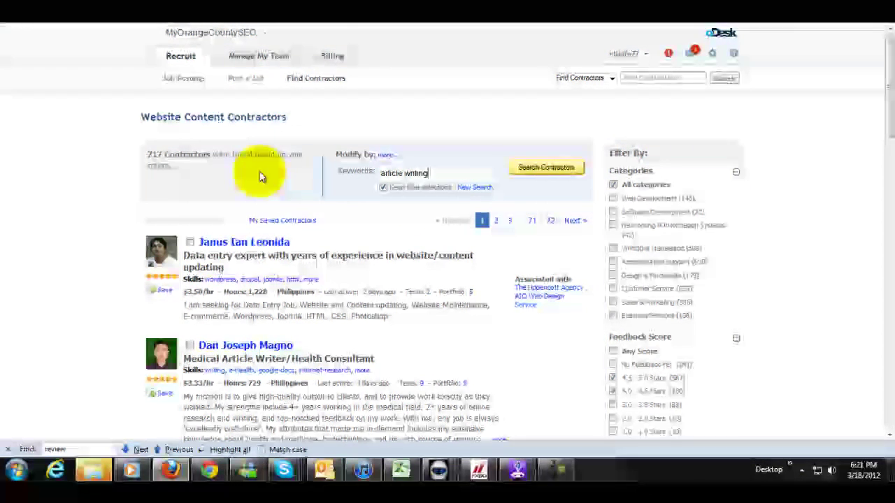
left_click(551, 168)
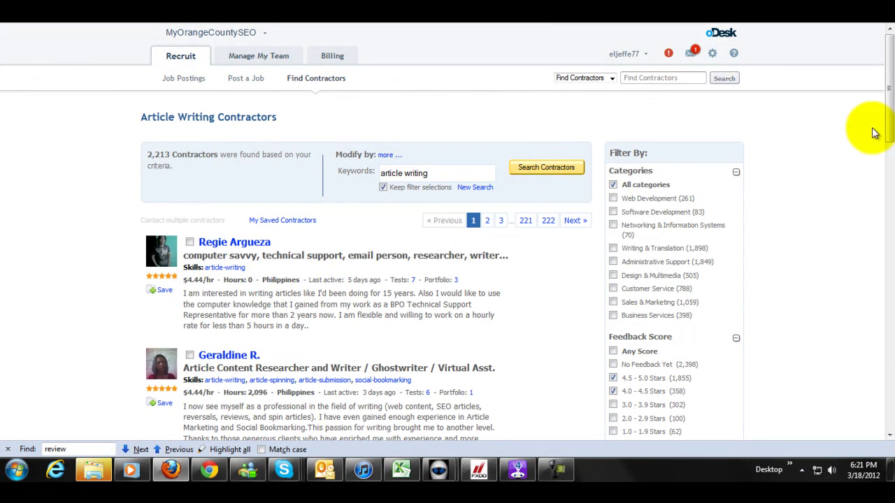
left_click_drag(888, 80, 890, 122)
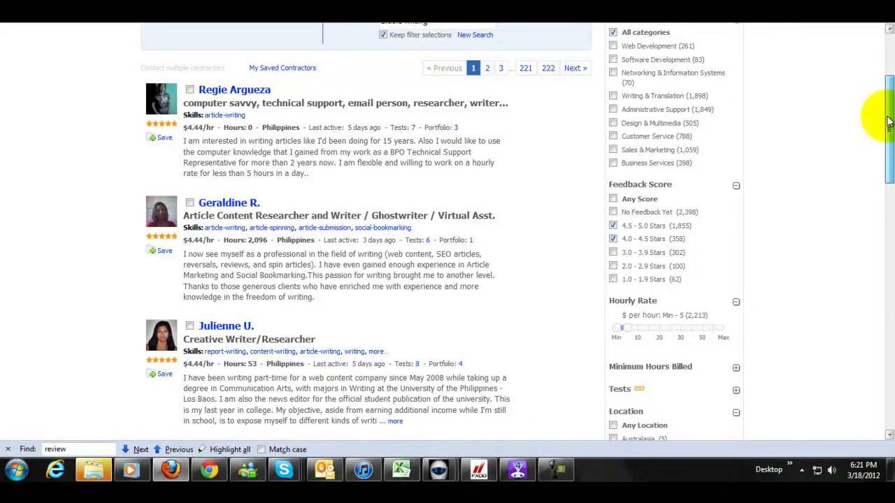
left_click_drag(888, 121, 873, 194)
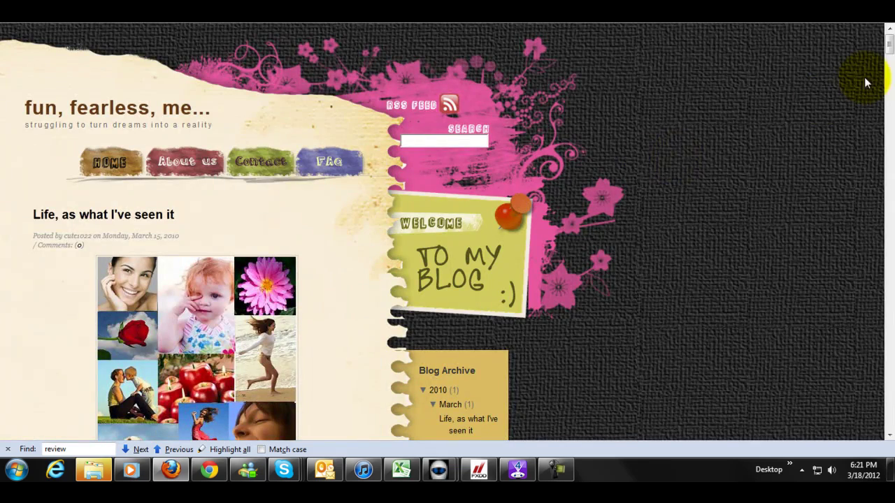
Step: Read the writer's post on the 'fun, fearless, me...' blog, then return to the oDesk results
left_click_drag(889, 47, 884, 70)
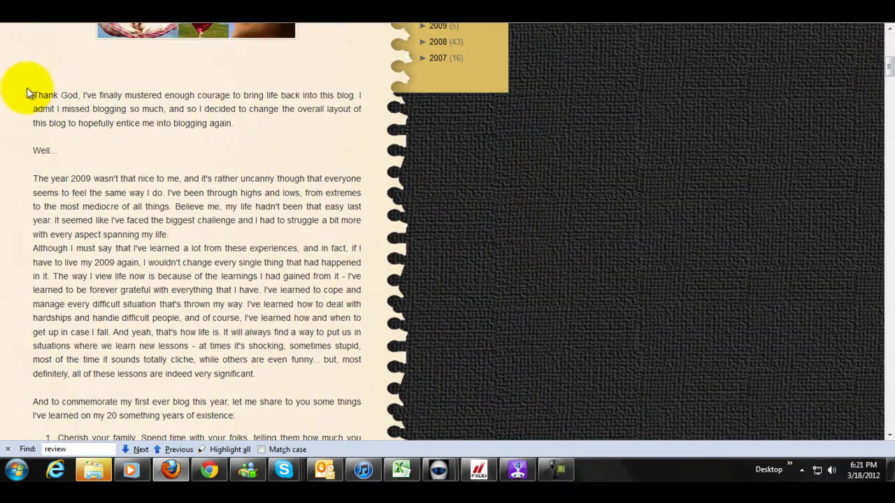
left_click_drag(34, 90, 107, 110)
left_click(204, 142)
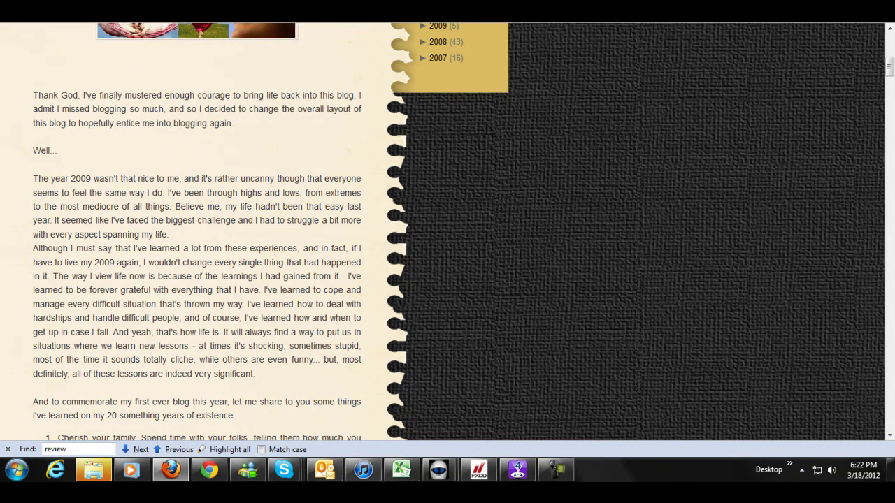
key("ctrl+Tab")
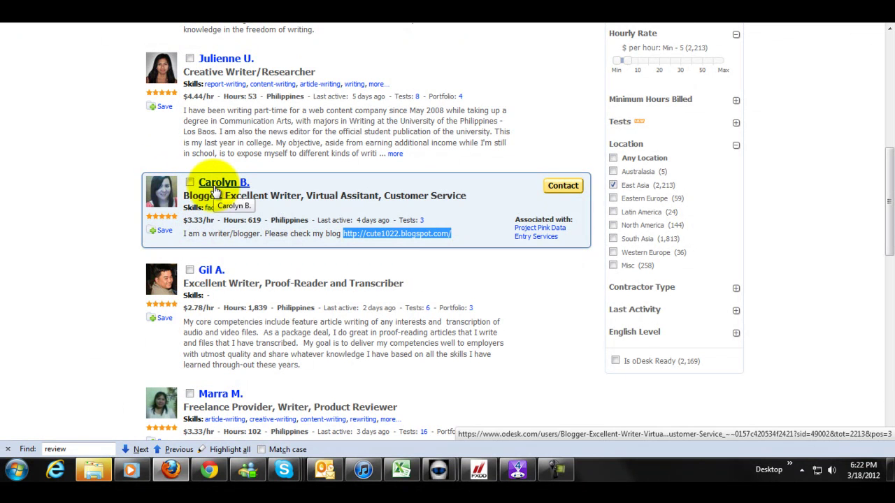
Step: Open the blogger writer's profile and scroll to her $3.33/hr rate and 111-job history
left_click(215, 189)
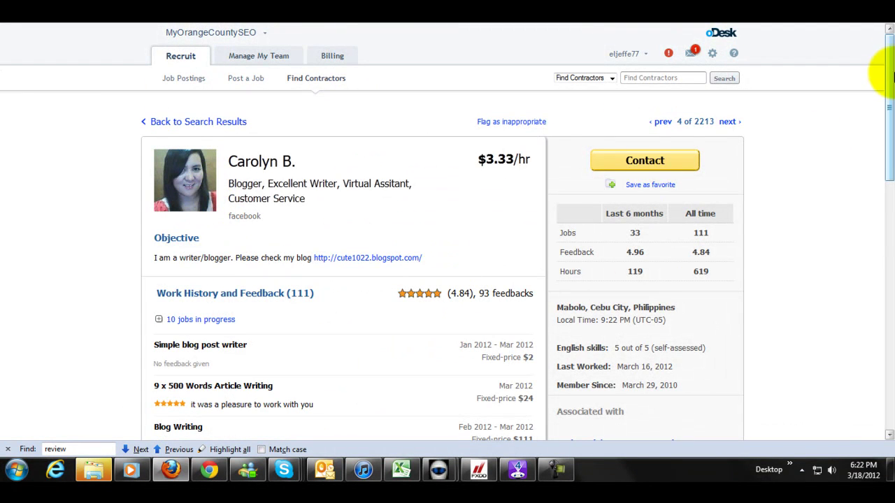
left_click_drag(889, 84, 888, 164)
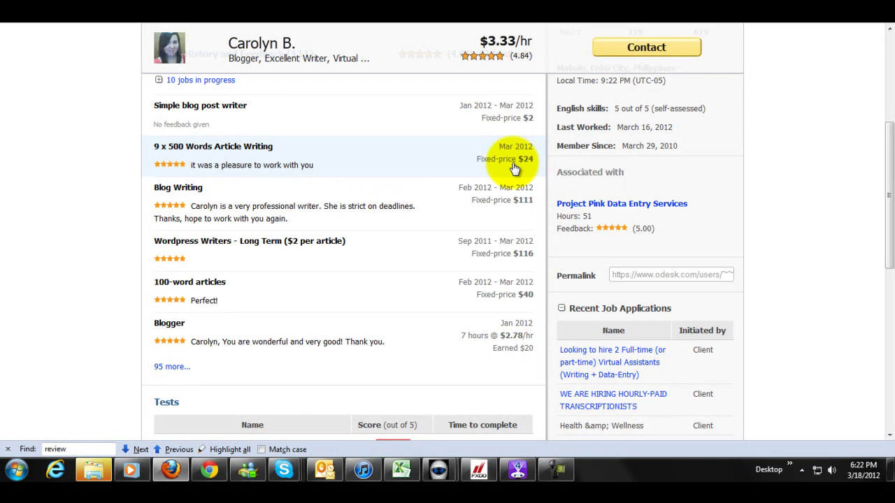
Step: Launch Windows Calculator and place it beside the job history
left_click(17, 472)
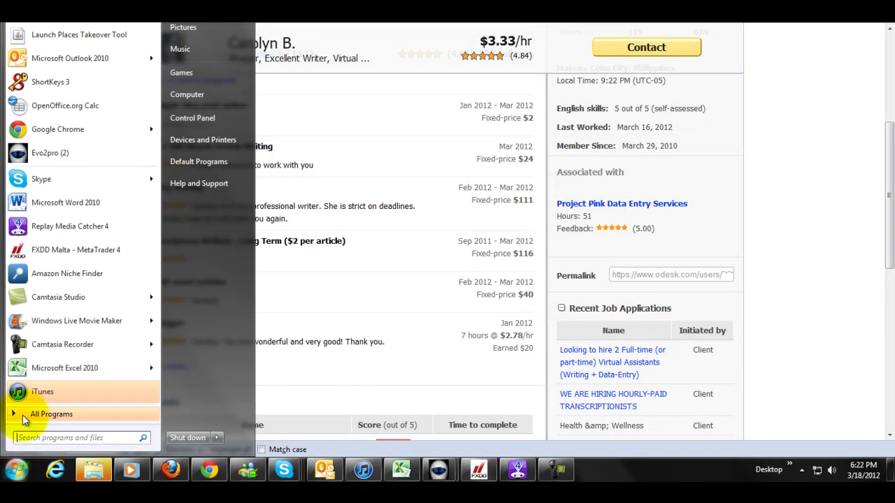
left_click(44, 16)
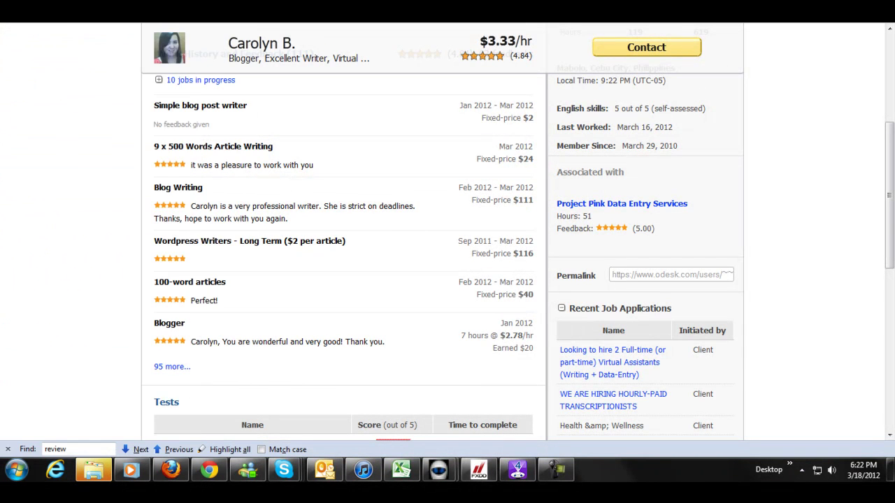
left_click_drag(314, 147, 493, 129)
Step: Compute 24 ÷ 9 (about 2.67 per article), then close Calculator
left_click(491, 280)
left_click(466, 260)
left_click(539, 240)
left_click(514, 241)
left_click(565, 293)
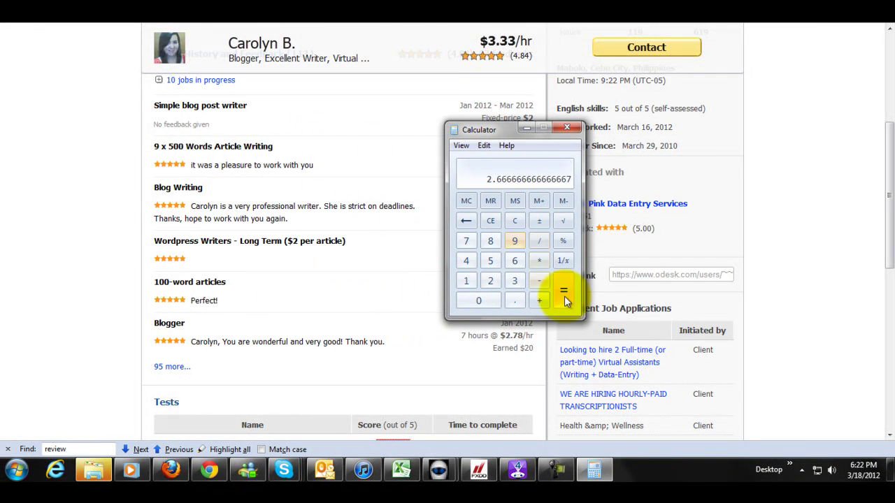
left_click(566, 127)
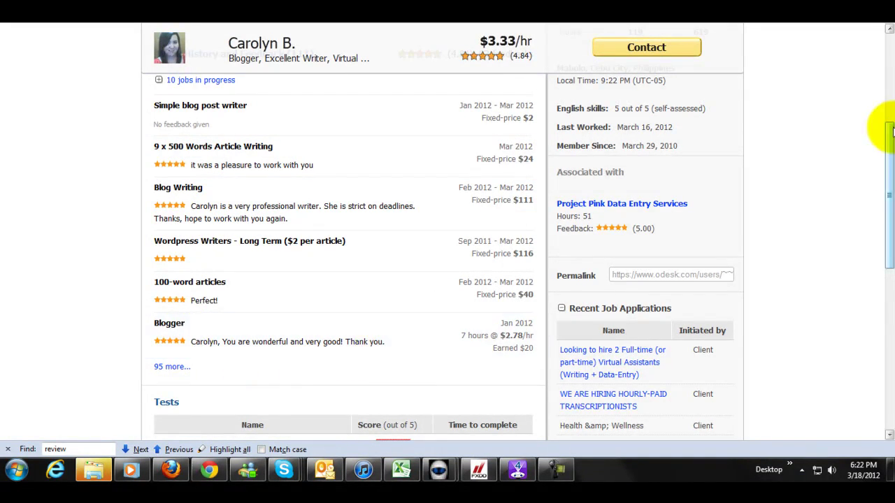
left_click_drag(891, 122, 886, 200)
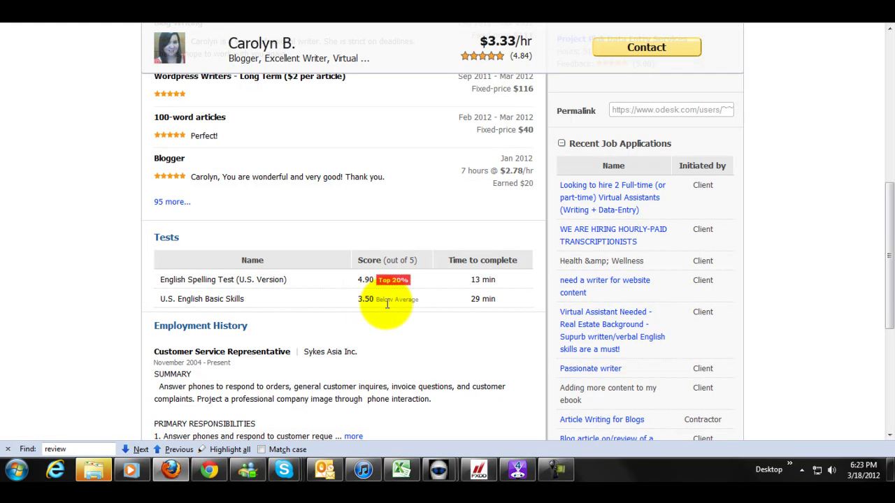
left_click_drag(890, 209, 891, 61)
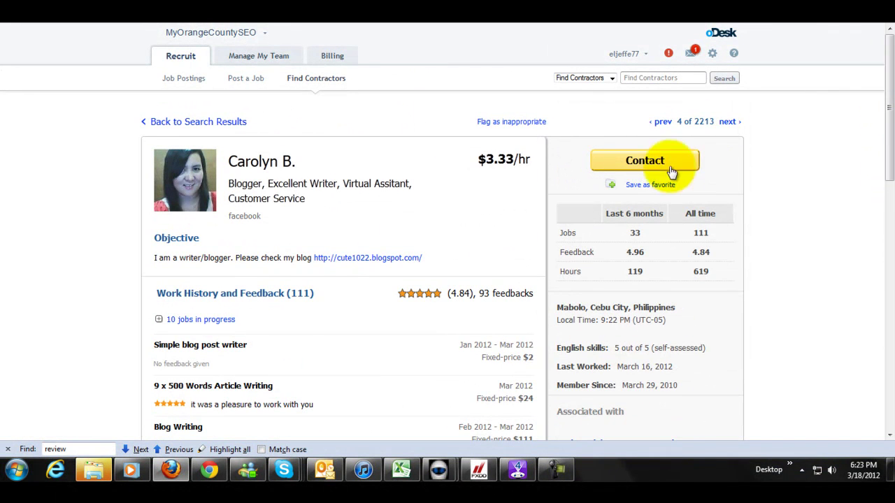
Step: Start an interview invitation and greet the writer, saying you saw her pasted blog and loved it
left_click(654, 162)
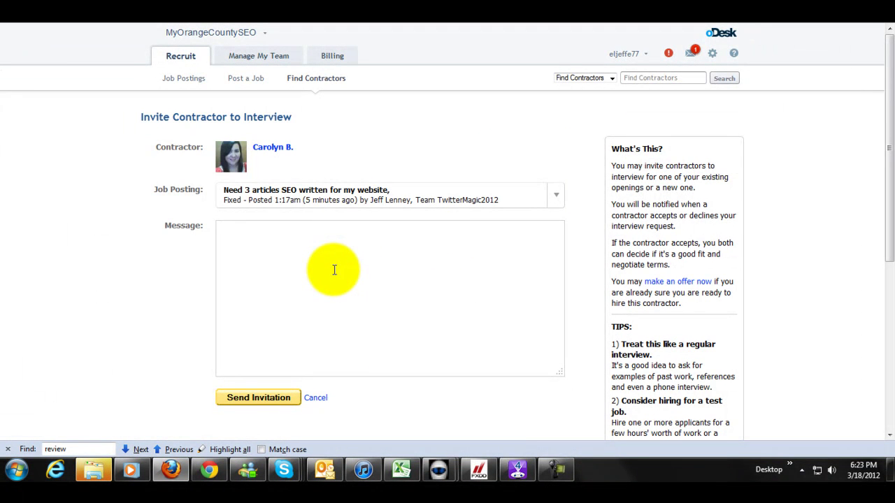
left_click_drag(887, 104, 893, 137)
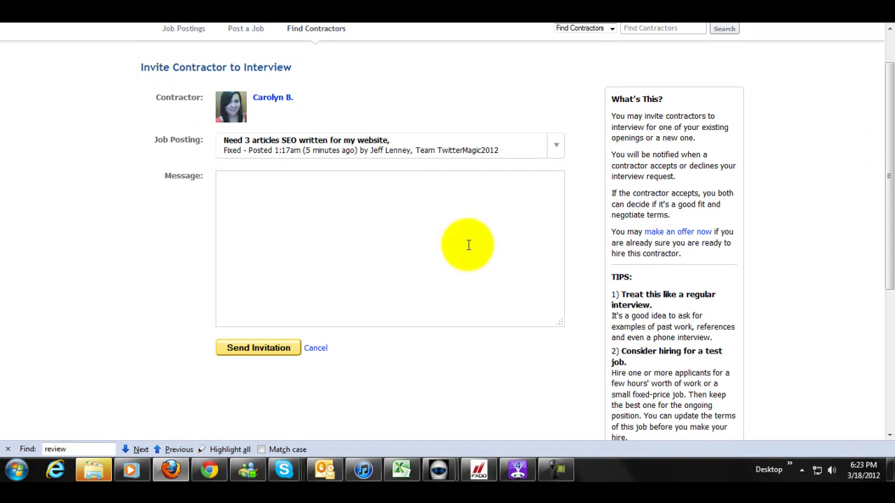
left_click(273, 192)
type("Hi Carolyn")
key("Return")
type("I saw your blog")
type("http://cute1022.blogspot.com/")
type("and i loved it")
key("Return")
Step: Add praise for her feedback, an offer of 3 simple articles with future work, thanks and your sign-off
type("I also read some of your")
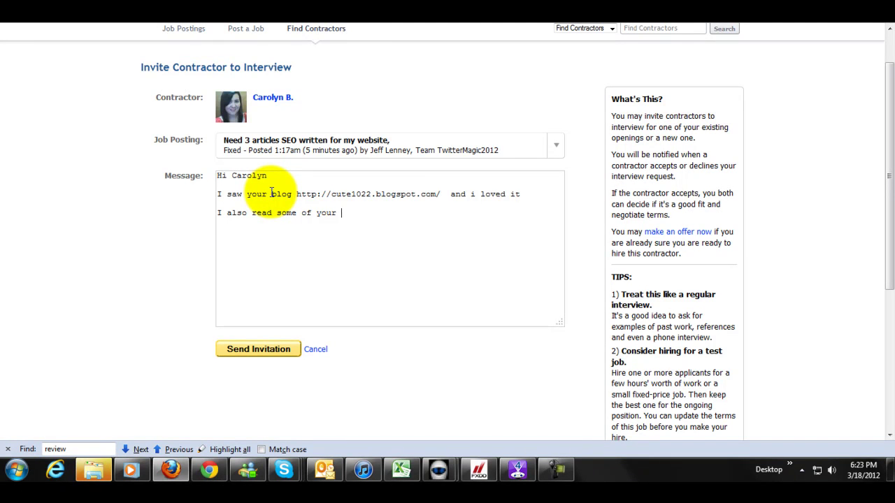
type(" feedback baout your writing, adn")
key("BackSpace")
key("BackSpace")
type("nd I am very impressed.  ")
type("I would LOVE ")
type("it if you w")
type("ould apply for th")
key("BackSpace")
key("BackSpace")
key("BackSpace")
key("BackSpace")
key("BackSpace")
key("BackSpace")
key("BackSpace")
key("BackSpace")
key("BackSpace")
key("BackSpace")
key("BackSpace")
type("write for me -")
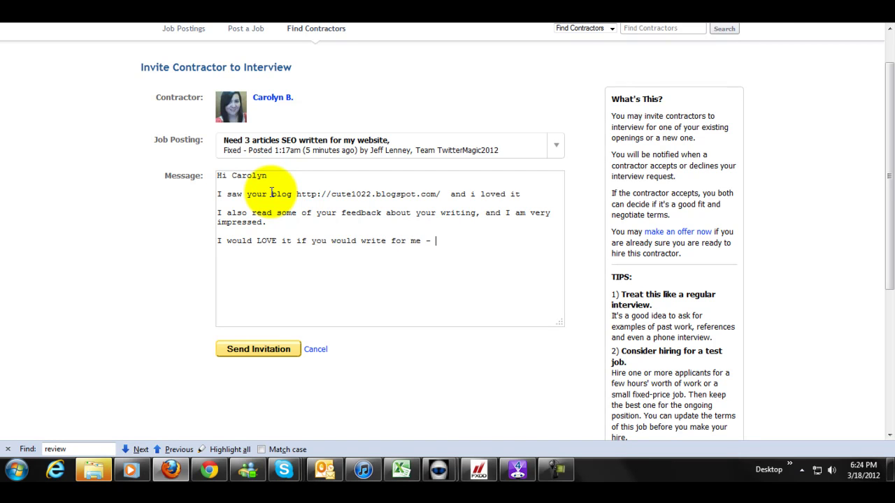
type(" 3 simple article")
key("BackSpace")
key("BackSpace")
key("BackSpace")
type("- if you do")
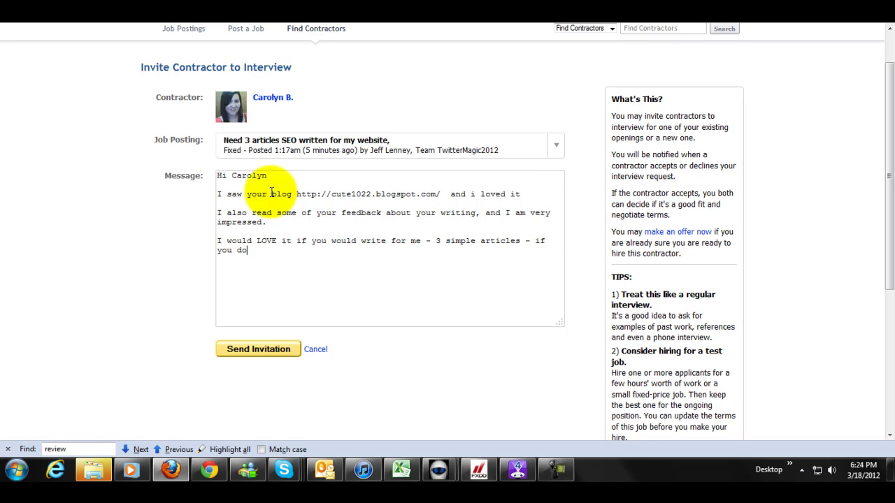
type(" a good jogb there")
key("BackSpace")
key("BackSpace")
key("BackSpace")
key("BackSpace")
key("BackSpace")
key("BackSpace")
key("BackSpace")
key("BackSpace")
type("b there will be more work in the future")
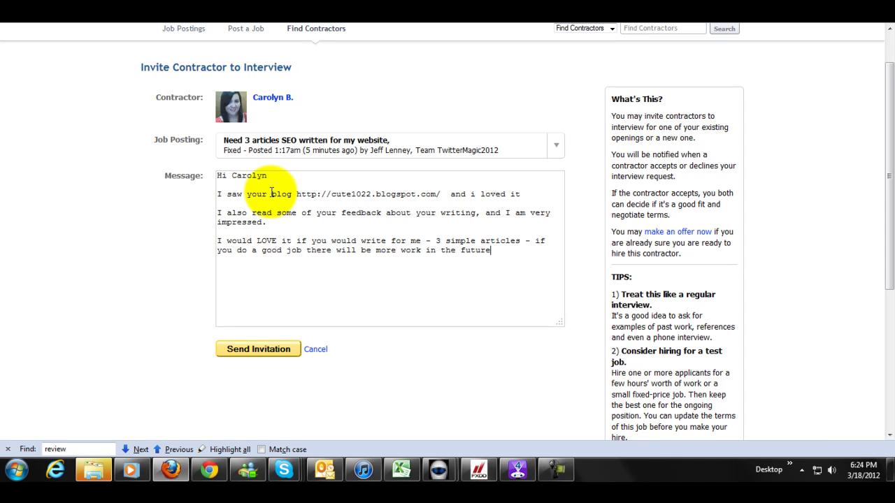
key("Return")
key("Return")
type("Thanks so much!  I hope to hear from you soon")
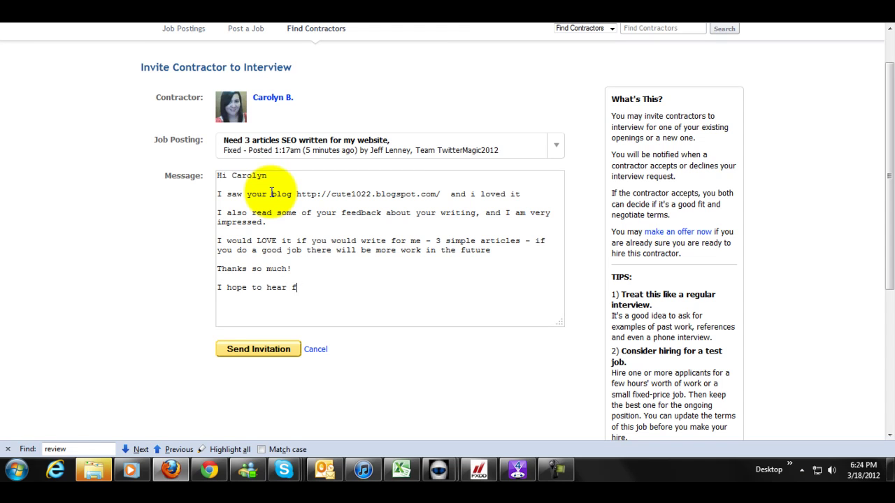
key("Return")
key("Return")
type("JEf")
type("eff Lenney")
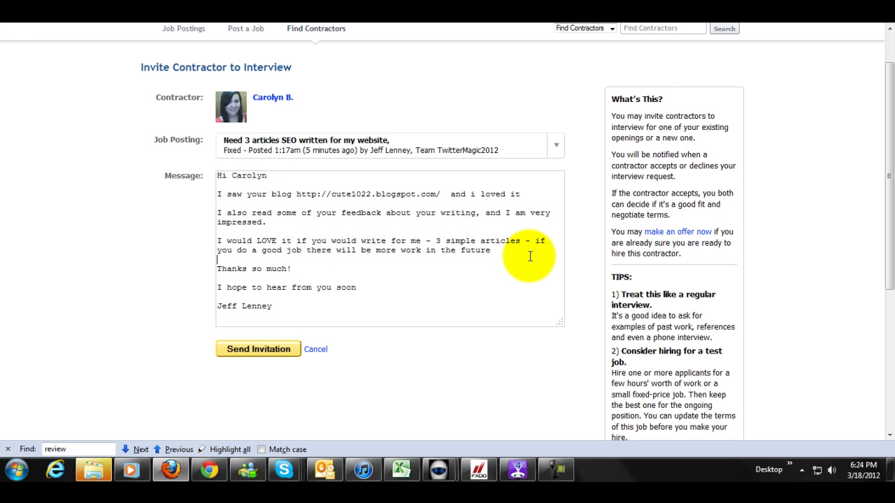
Step: Keep the 'Need 3 articles SEO written for my website' posting attached and send the invitation
left_click_drag(531, 257, 529, 240)
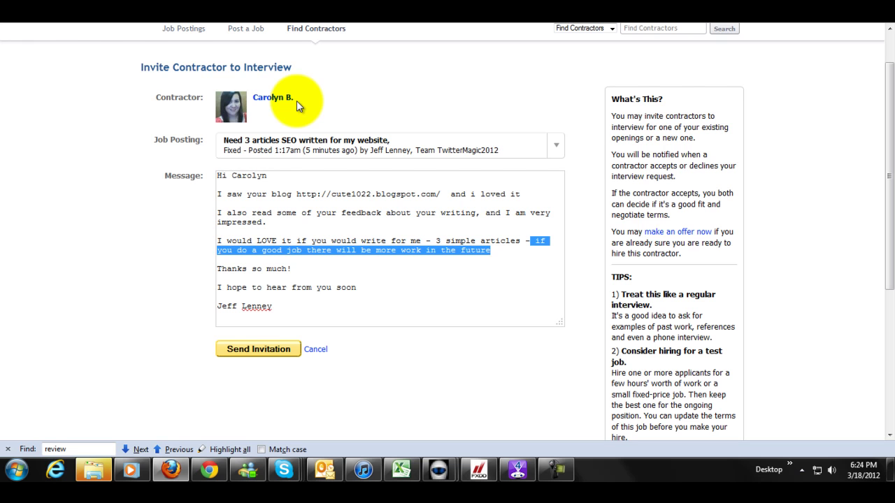
left_click(559, 146)
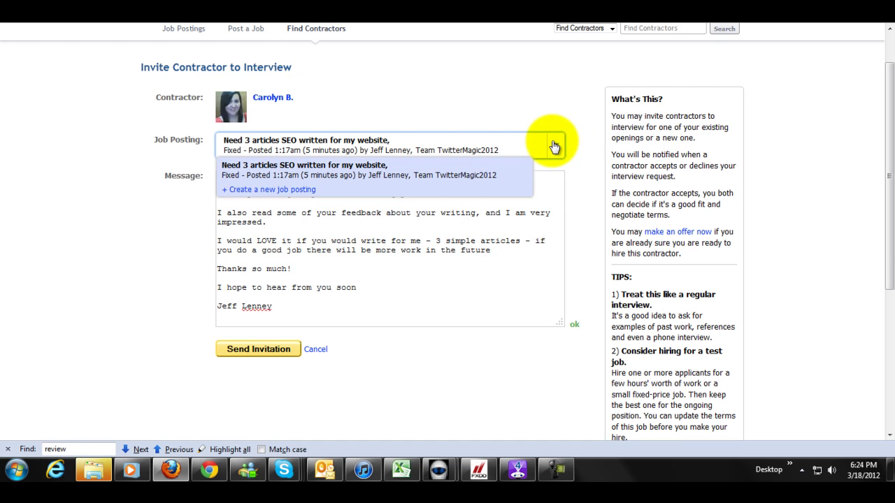
left_click(554, 146)
left_click(555, 147)
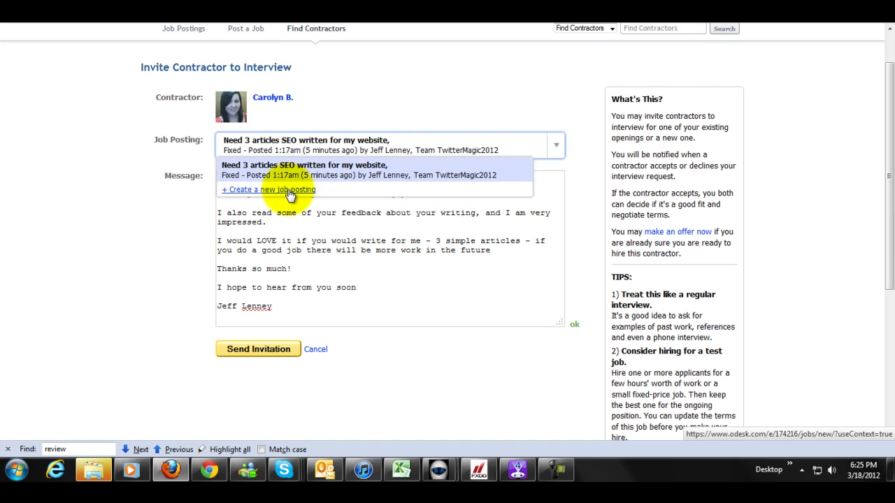
left_click(358, 274)
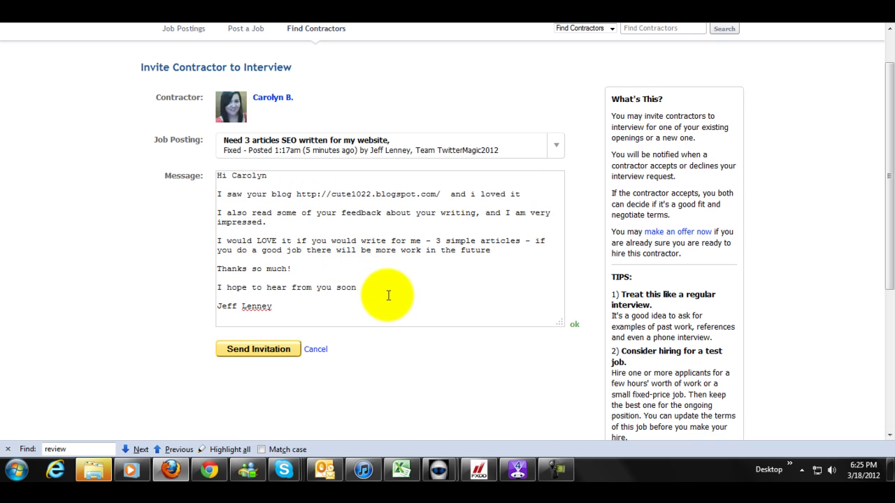
left_click(263, 352)
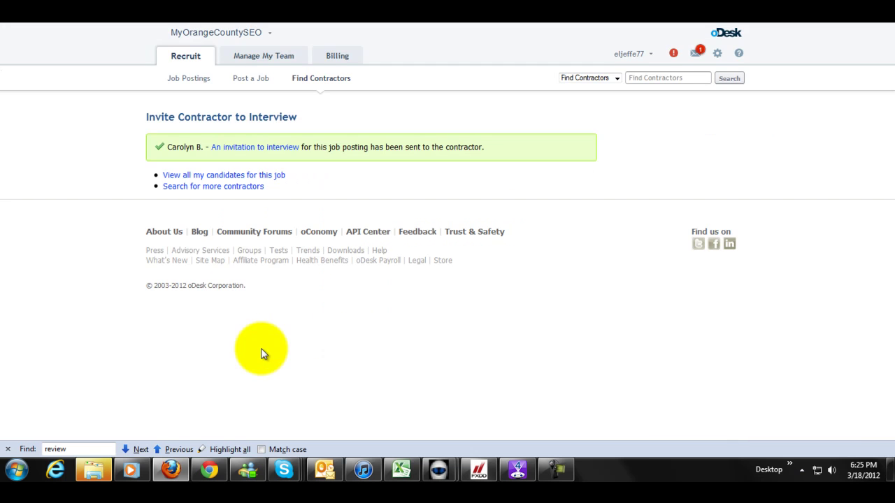
Step: View the job's candidates (0 applicants), then switch to the Blue Yeti review tab
left_click(220, 176)
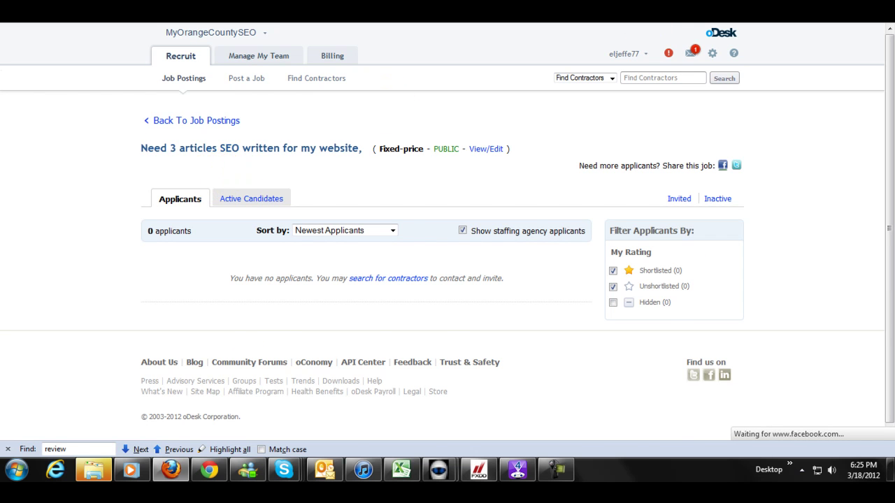
key("ctrl+Tab")
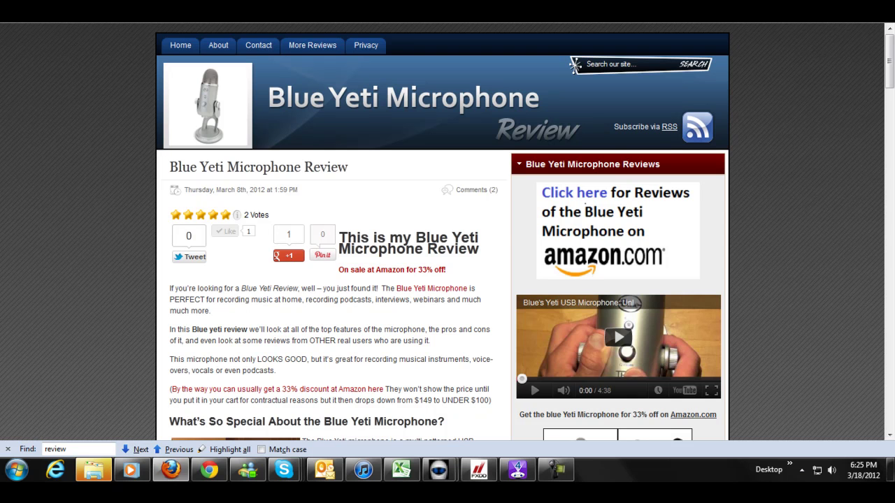
Step: Present the Blue Yeti Microphone Review page after briefly switching to the inbox tab
key("ctrl+Tab")
key("ctrl+shift+Tab")
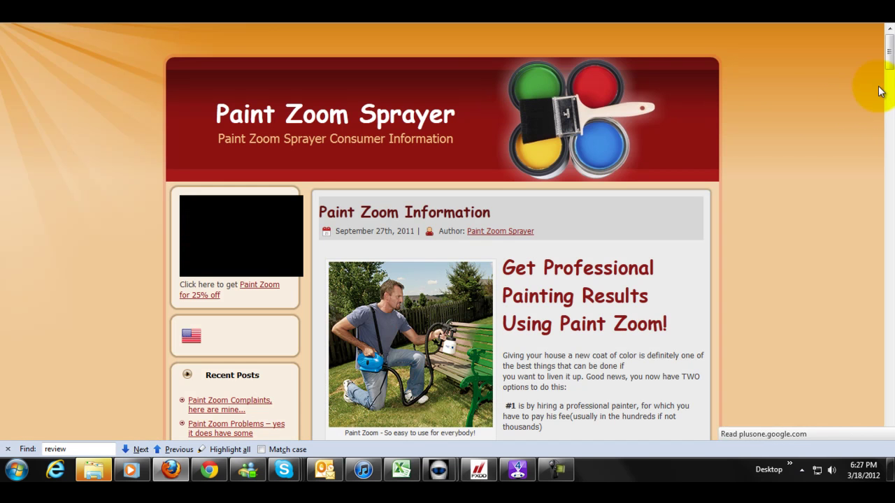
Step: Browse the Paint Zoom Sprayer posts and scroll back up to 'Get Professional Painting Results Using Paint Zoom!'
scroll(888, 73, "down", 5)
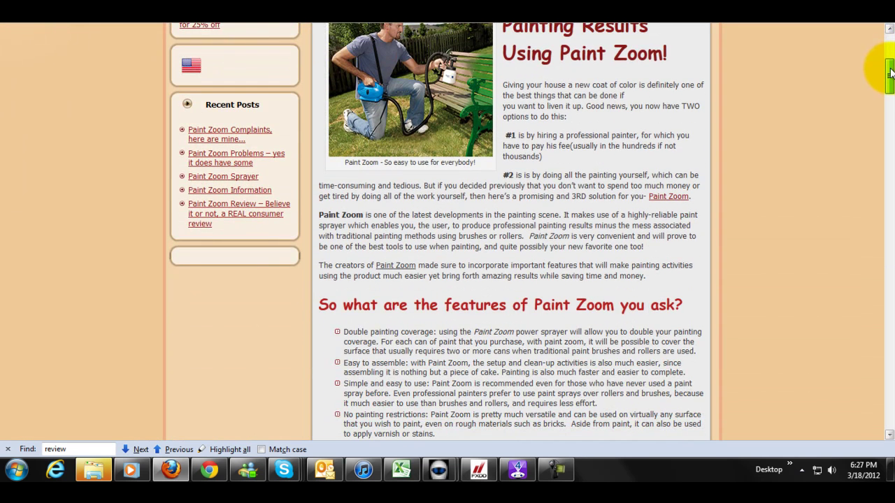
mouse_move(890, 74)
left_mouse_down()
mouse_move(881, 96)
mouse_move(873, 74)
mouse_move(864, 193)
mouse_move(872, 231)
left_mouse_up()
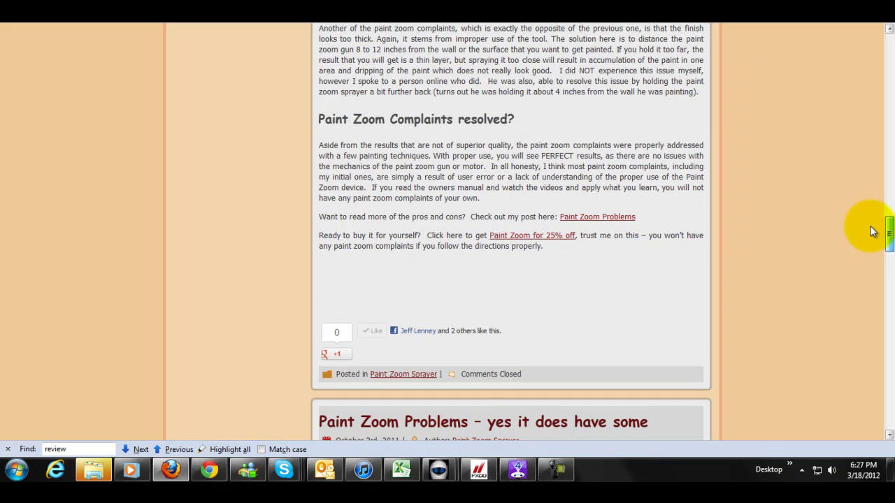
mouse_move(874, 230)
left_mouse_down()
mouse_move(879, 399)
mouse_move(886, 60)
left_mouse_up()
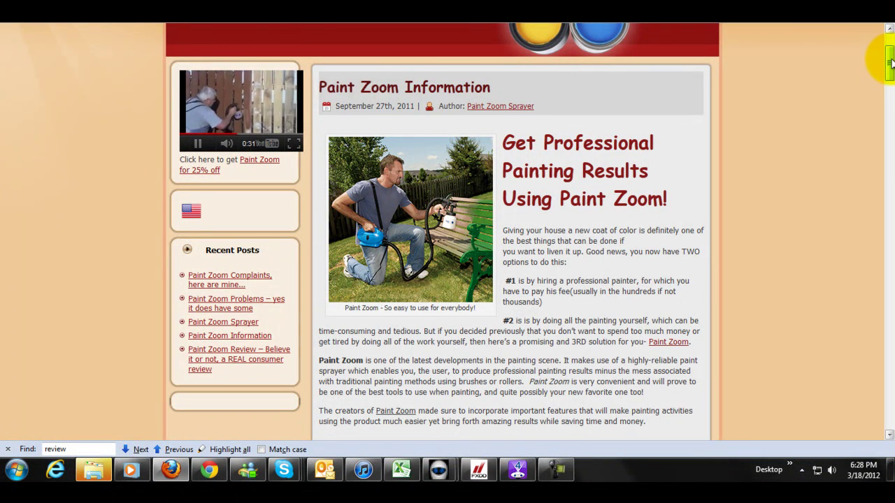
mouse_move(881, 54)
left_mouse_down()
mouse_move(880, 273)
mouse_move(886, 45)
left_mouse_up()
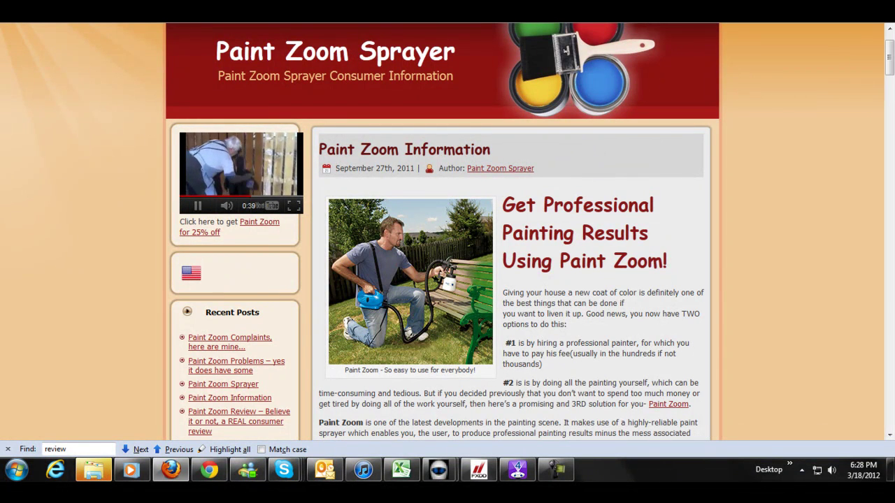